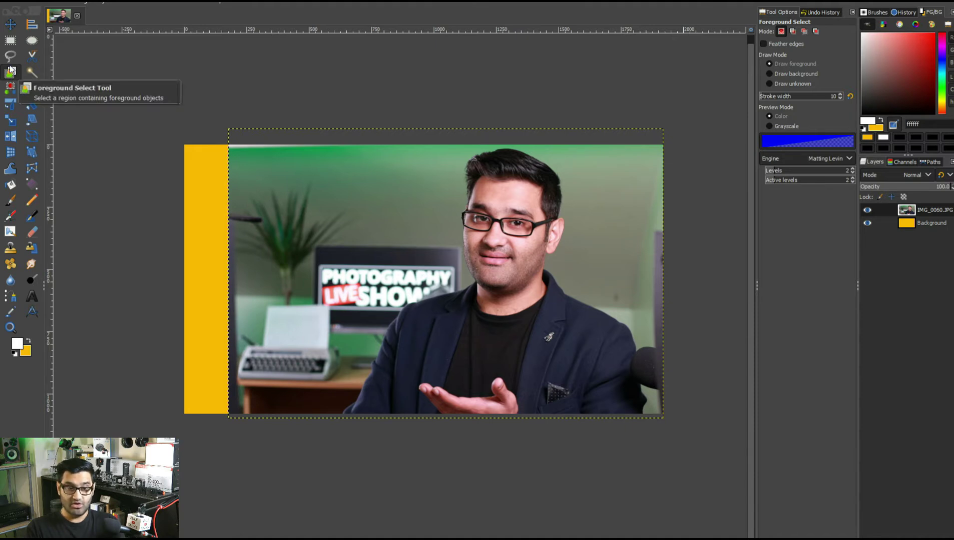
- Use the Foreground Select tool to draw a closed rough outline around the man in the IMG_0060.JPG layer and apply it
click(10, 58)
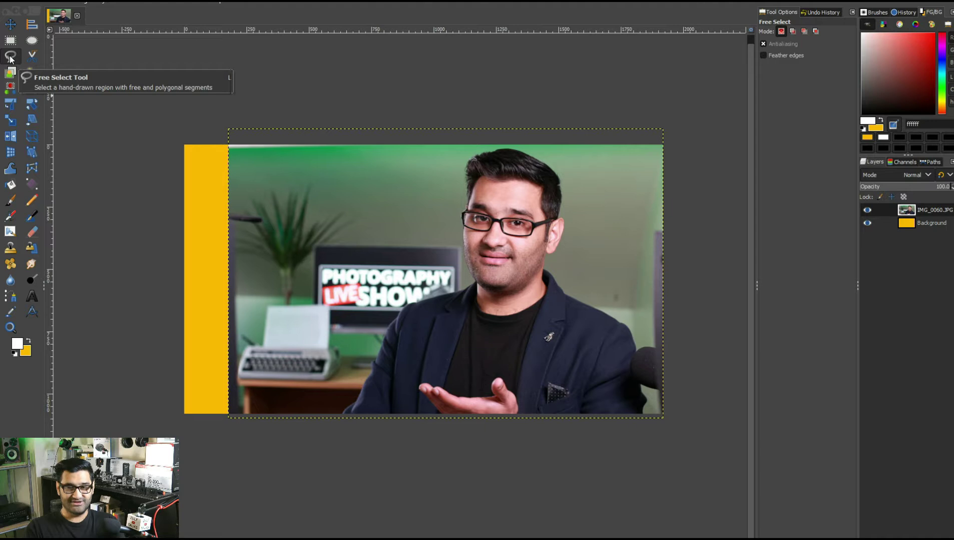
click(10, 72)
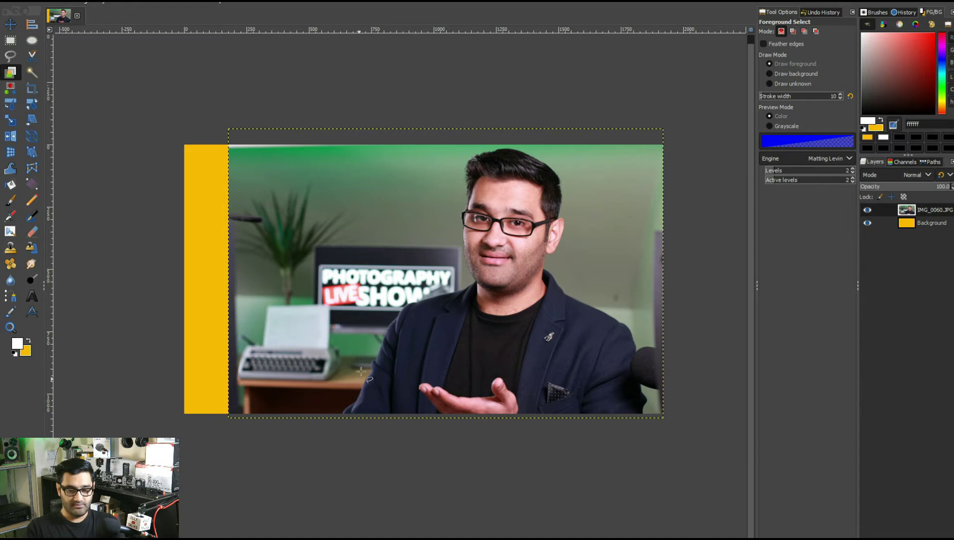
scroll(363, 364, up, 1)
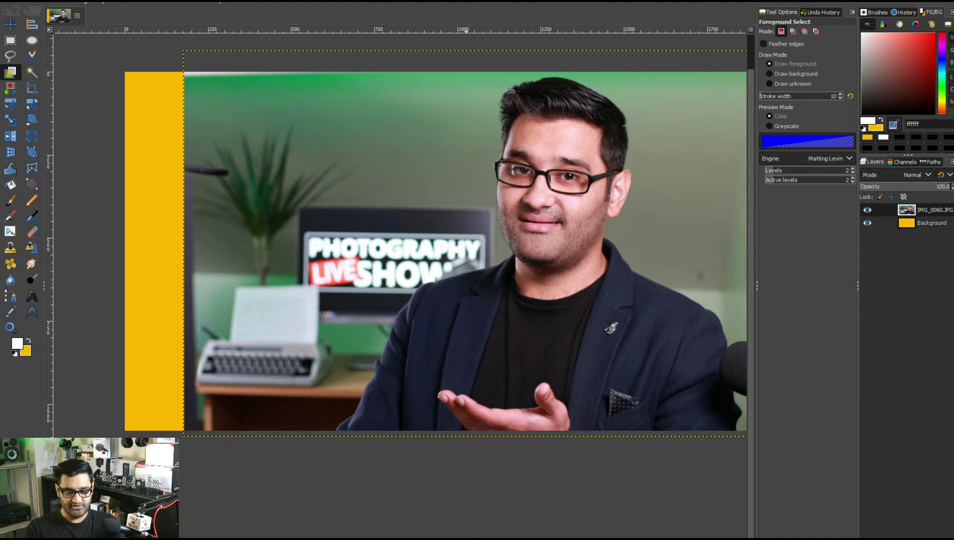
drag(466, 539, 507, 539)
scroll(456, 413, up, 1)
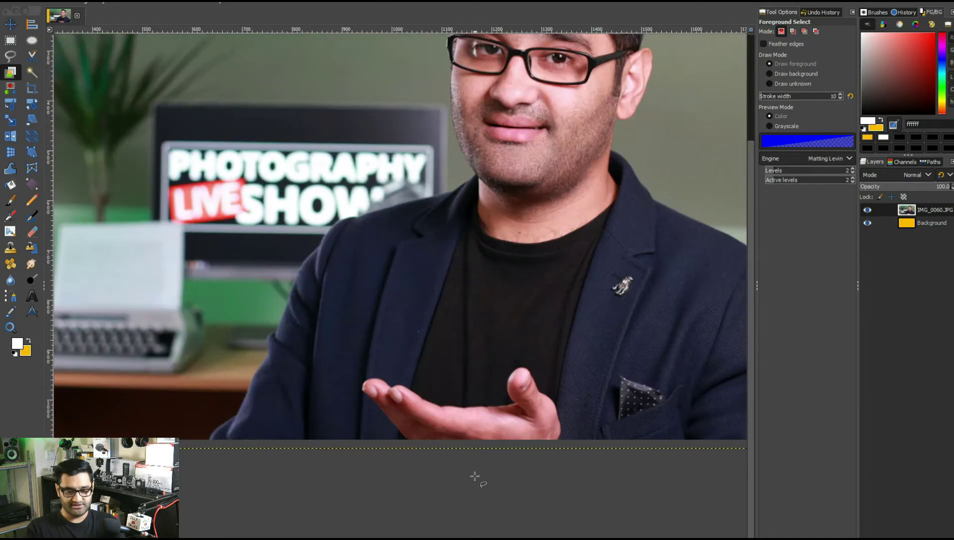
scroll(475, 477, down, 1)
scroll(523, 418, up, 1)
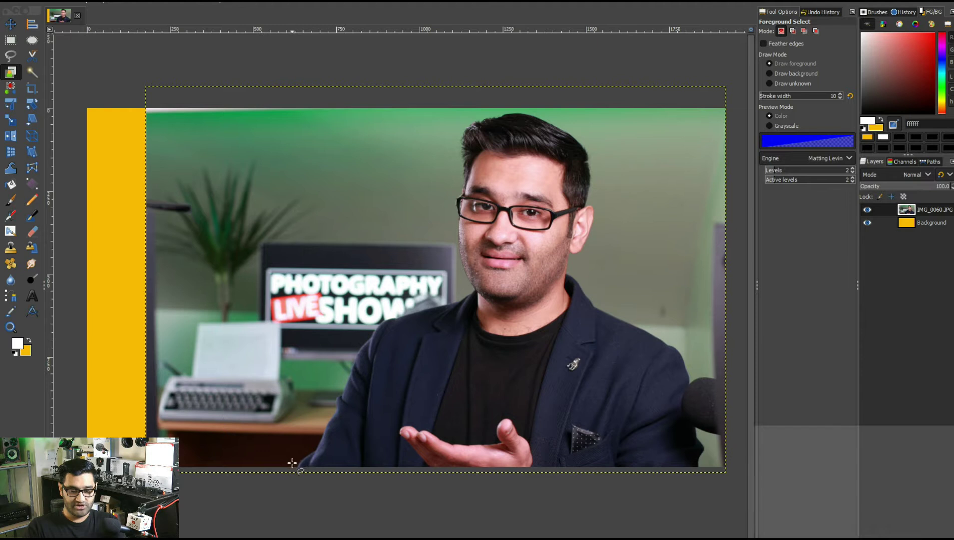
mouse_move(294, 465)
mouse_down()
mouse_move(361, 332)
mouse_move(392, 307)
mouse_move(455, 286)
mouse_move(455, 259)
mouse_up()
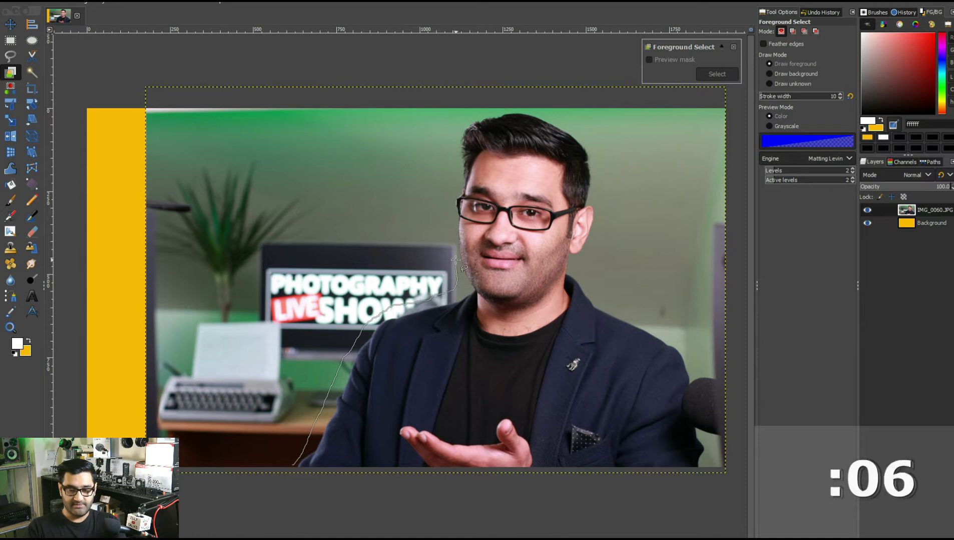
mouse_move(453, 222)
mouse_down()
mouse_move(459, 120)
mouse_move(484, 102)
mouse_move(527, 104)
mouse_move(581, 125)
mouse_move(602, 179)
mouse_up()
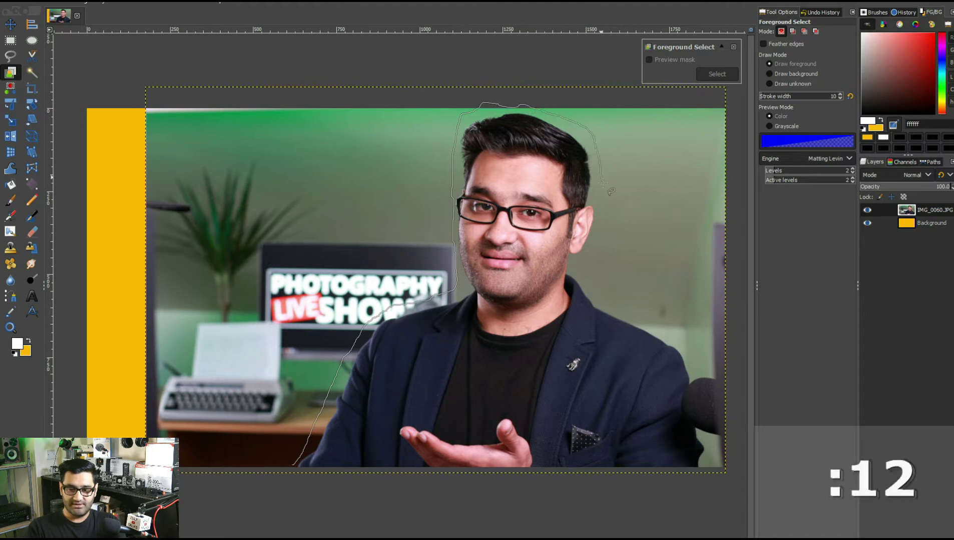
mouse_move(597, 235)
mouse_down()
mouse_move(593, 286)
mouse_move(634, 311)
mouse_up()
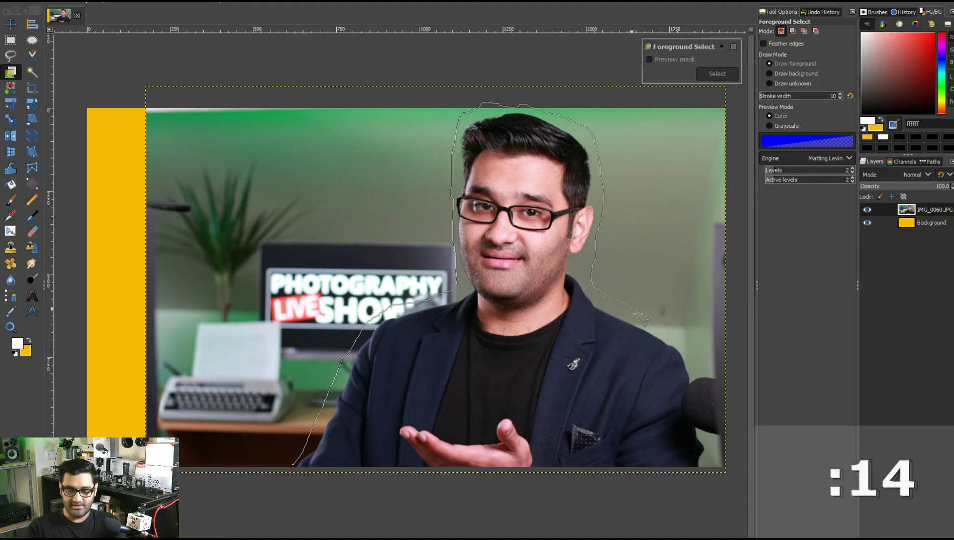
mouse_move(674, 338)
mouse_down()
mouse_move(688, 354)
mouse_move(695, 407)
mouse_up()
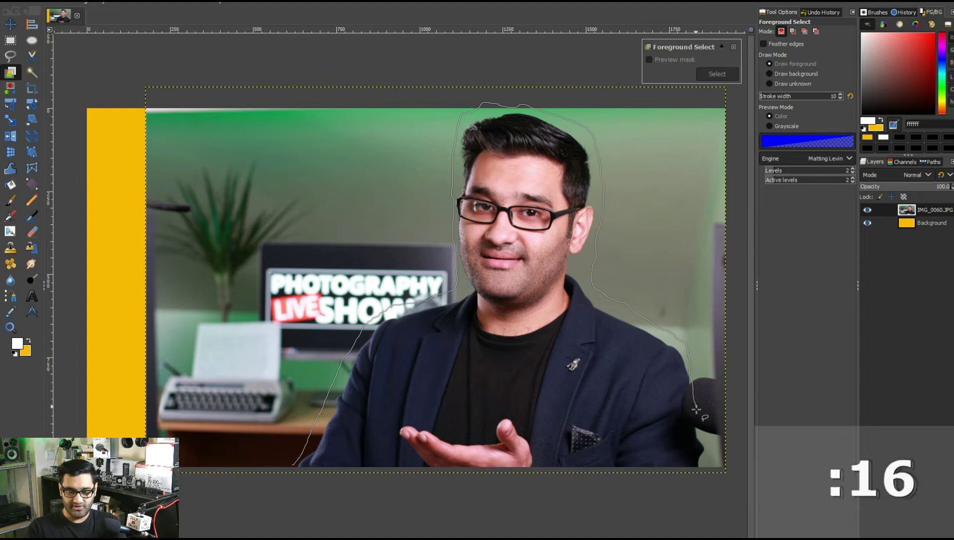
drag(703, 457, 702, 473)
drag(577, 483, 419, 480)
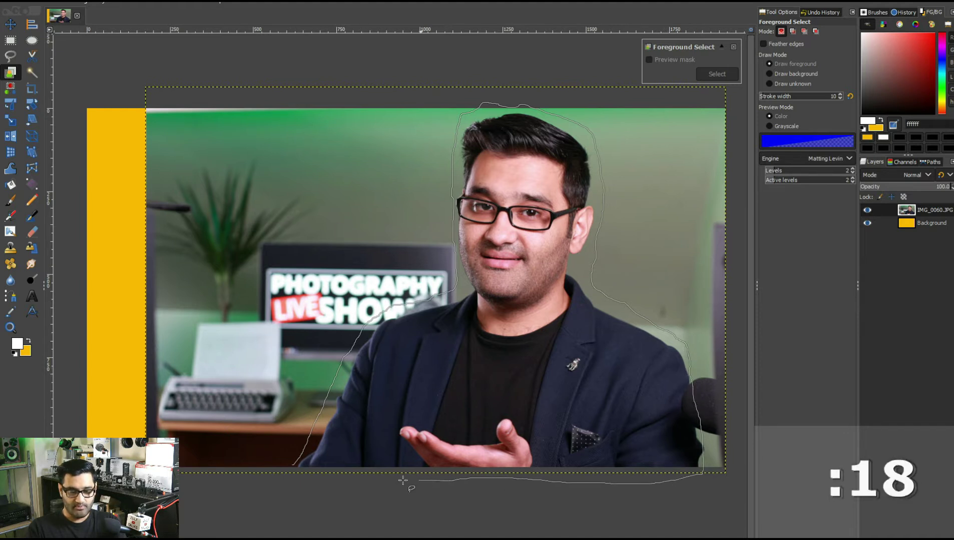
drag(308, 478, 292, 465)
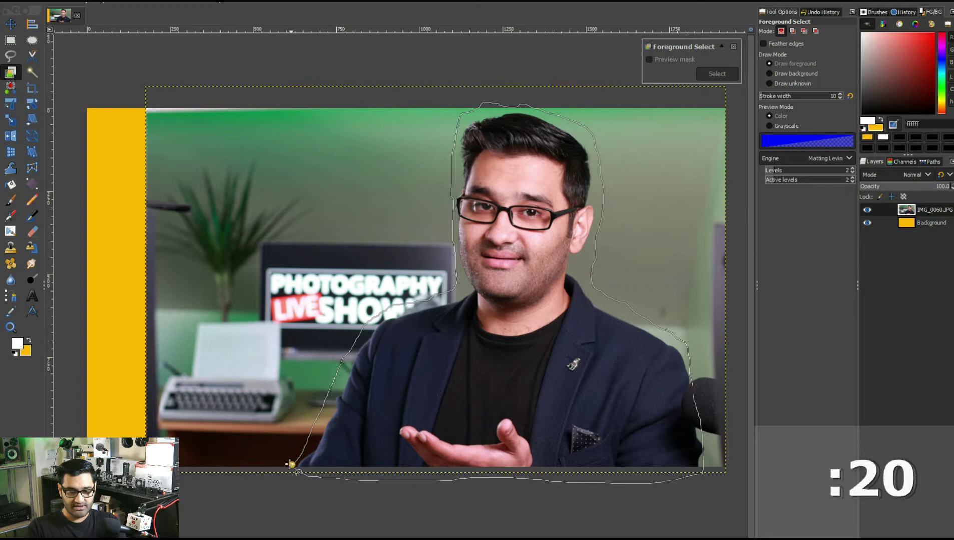
click(417, 425)
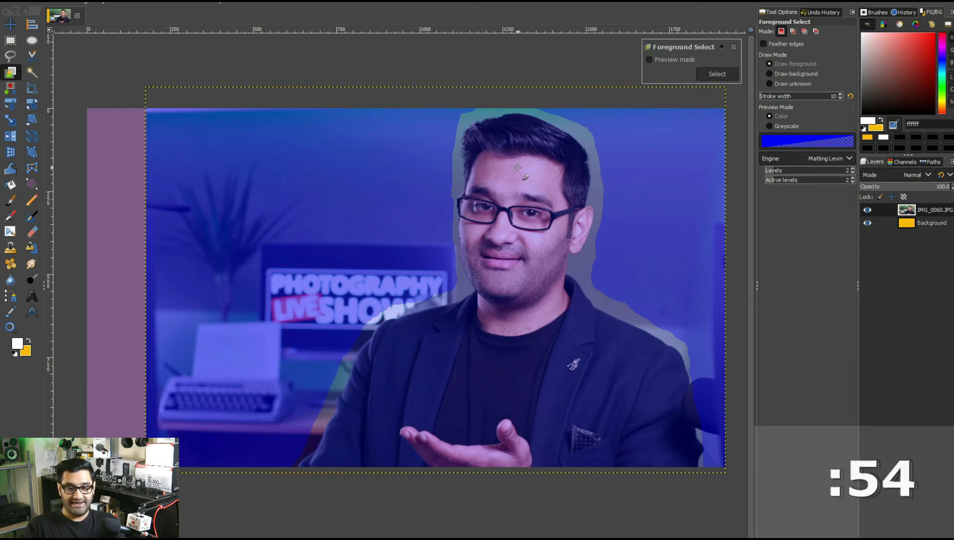
- Set the foreground stroke width to 78 and paint over the man's hair, face, ear and part of his jacket
click(771, 97)
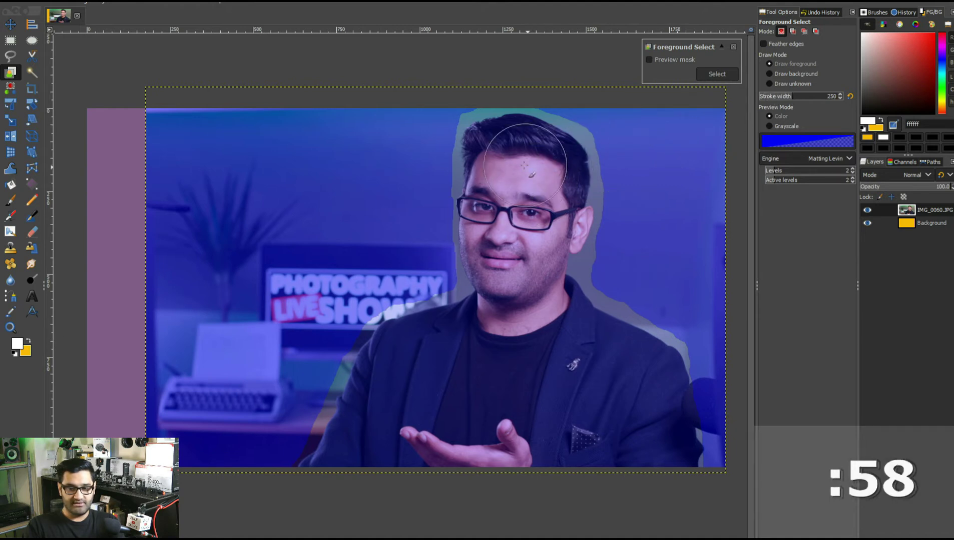
click(776, 97)
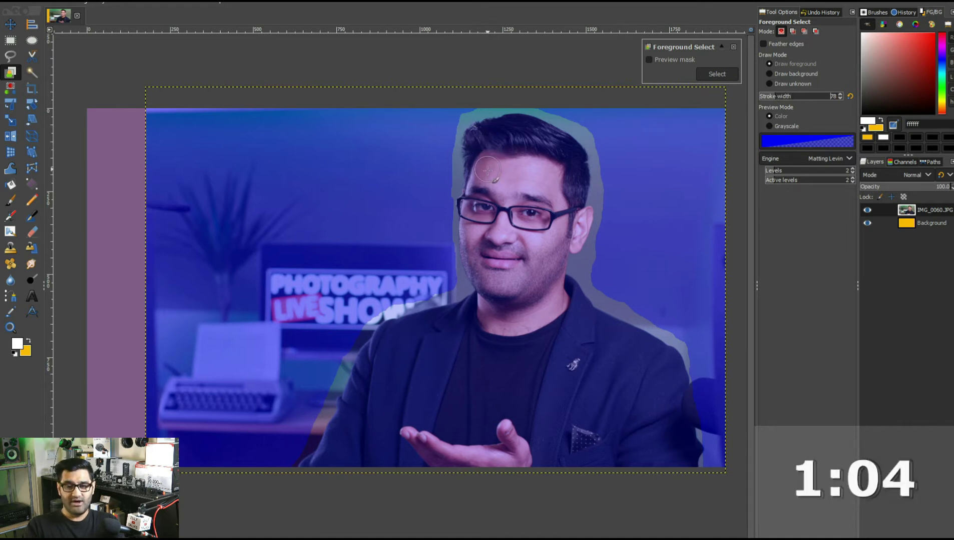
mouse_move(476, 139)
mouse_down()
mouse_move(541, 137)
mouse_move(575, 176)
mouse_move(565, 213)
mouse_move(547, 166)
mouse_move(519, 152)
mouse_move(477, 160)
mouse_move(533, 177)
mouse_move(537, 214)
mouse_move(546, 186)
mouse_move(554, 239)
mouse_move(544, 259)
mouse_move(511, 180)
mouse_move(481, 172)
mouse_move(531, 247)
mouse_move(529, 285)
mouse_up()
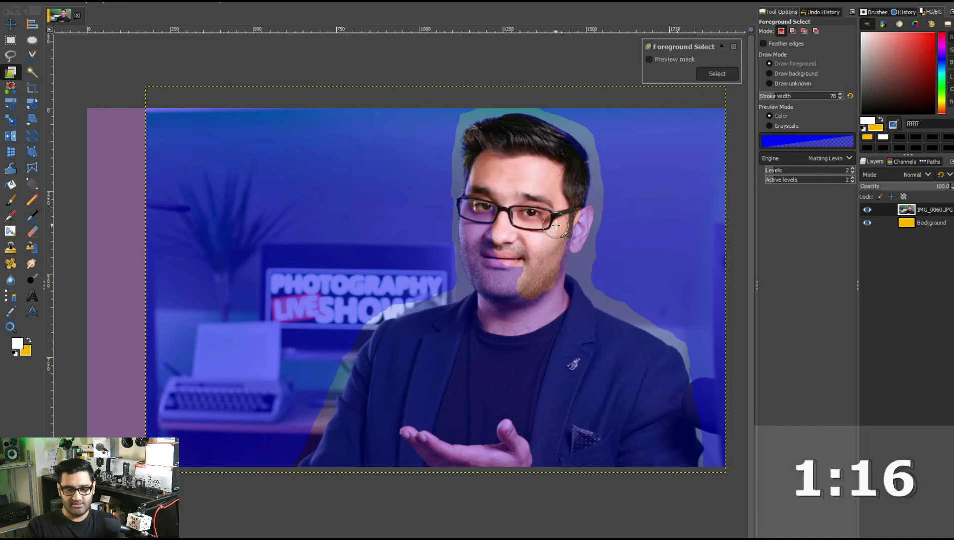
drag(580, 219, 571, 230)
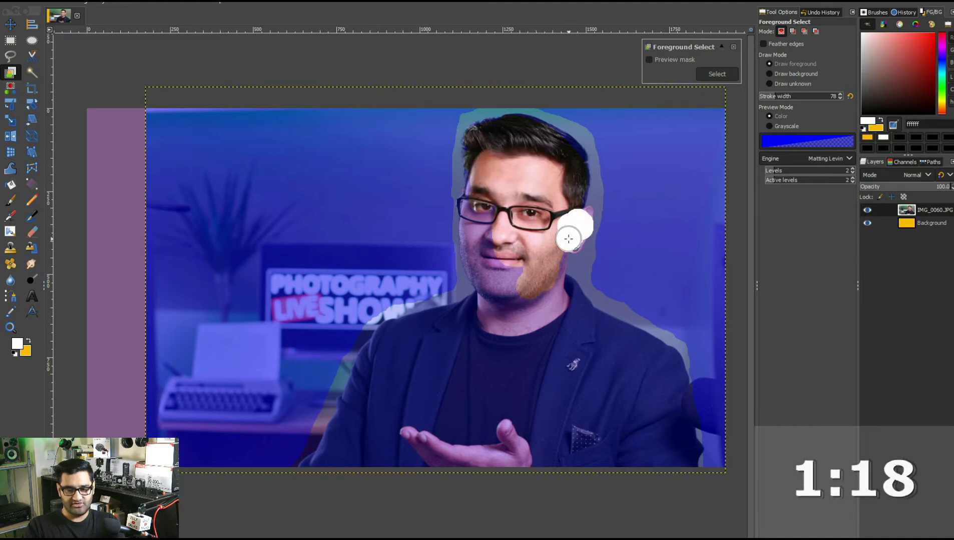
mouse_move(488, 161)
mouse_down()
mouse_move(480, 202)
mouse_move(496, 270)
mouse_move(530, 301)
mouse_up()
mouse_move(477, 203)
mouse_down()
mouse_move(482, 295)
mouse_move(525, 308)
mouse_move(541, 262)
mouse_move(555, 258)
mouse_move(549, 296)
mouse_move(565, 294)
mouse_move(667, 388)
mouse_move(672, 448)
mouse_move(612, 451)
mouse_move(629, 399)
mouse_move(599, 379)
mouse_up()
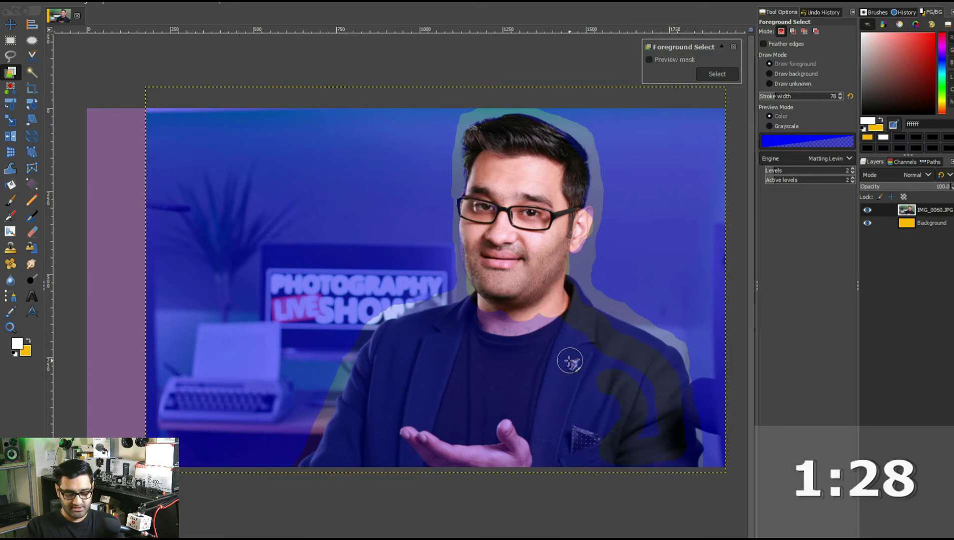
- Increase the stroke width to 214 and paint the man's neck, shirt, hand and the rest of his jacket as foreground
key(bracketright)
key(bracketright)
key(bracketright)
key(bracketright)
key(bracketright)
key(bracketright)
key(bracketright)
key(bracketright)
key(bracketright)
key(bracketright)
key(bracketright)
key(bracketright)
key(bracketright)
key(bracketright)
key(bracketright)
key(bracketright)
key(bracketright)
key(bracketright)
key(bracketright)
key(bracketright)
key(bracketright)
key(bracketright)
key(bracketright)
key(bracketright)
key(bracketright)
key(bracketright)
key(bracketright)
key(bracketright)
key(bracketright)
key(bracketright)
key(bracketright)
key(bracketright)
key(bracketright)
key(bracketright)
mouse_move(505, 332)
mouse_down()
mouse_move(483, 345)
mouse_move(483, 326)
mouse_move(409, 353)
mouse_move(387, 411)
mouse_move(351, 455)
mouse_move(372, 463)
mouse_move(439, 428)
mouse_move(465, 389)
mouse_move(464, 443)
mouse_move(523, 397)
mouse_move(532, 317)
mouse_move(593, 376)
mouse_move(564, 410)
mouse_move(482, 458)
mouse_move(607, 454)
mouse_move(623, 385)
mouse_move(668, 461)
mouse_move(647, 402)
mouse_move(578, 352)
mouse_move(545, 306)
mouse_up()
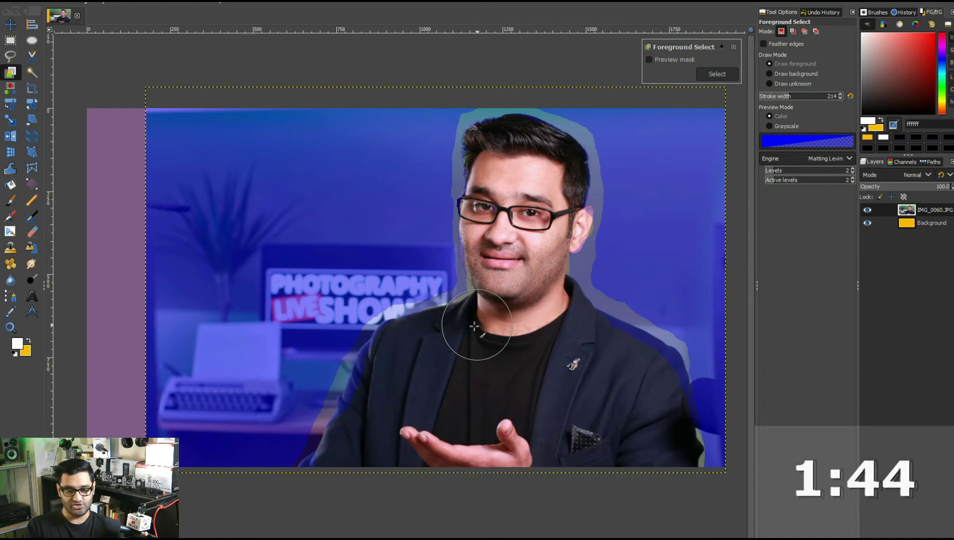
drag(400, 358, 349, 466)
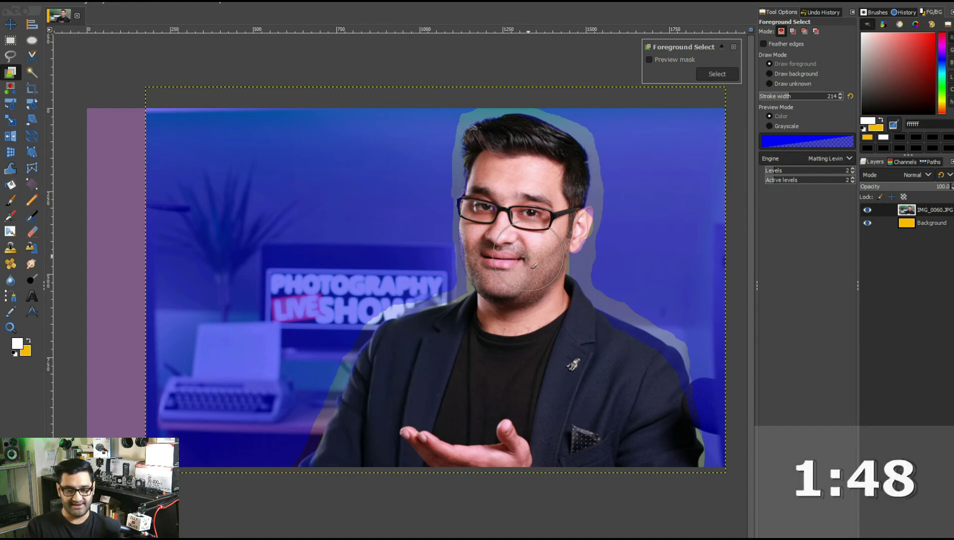
- Reduce the stroke width to 26, preview the foreground mask and convert it into a selection of the man
key(bracketleft)
key(bracketleft)
key(bracketleft)
key(bracketleft)
key(bracketleft)
key(bracketleft)
key(bracketleft)
key(bracketleft)
key(bracketleft)
key(bracketleft)
key(bracketleft)
key(bracketleft)
key(bracketleft)
key(bracketleft)
key(bracketleft)
key(bracketleft)
key(bracketleft)
key(bracketleft)
key(bracketleft)
key(bracketleft)
key(bracketleft)
key(bracketleft)
key(bracketleft)
key(bracketleft)
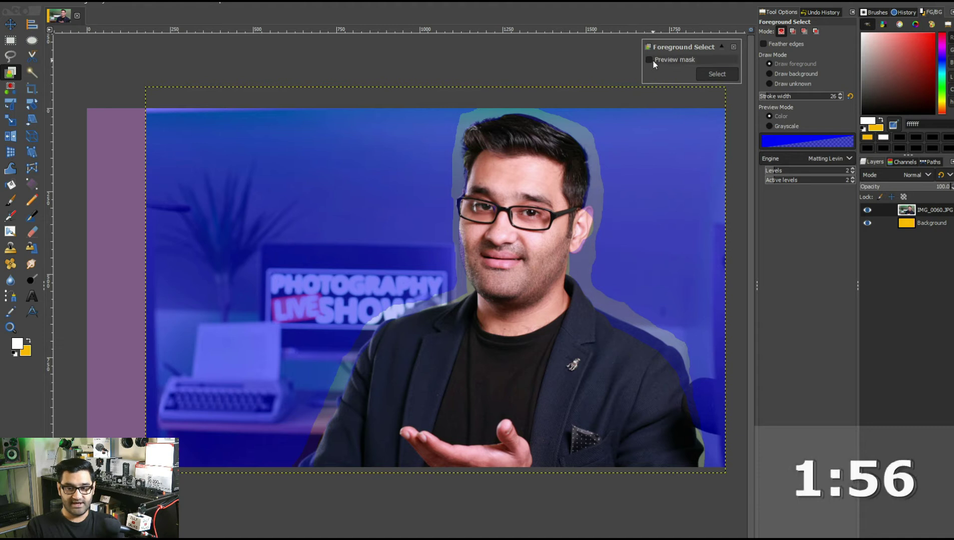
click(649, 59)
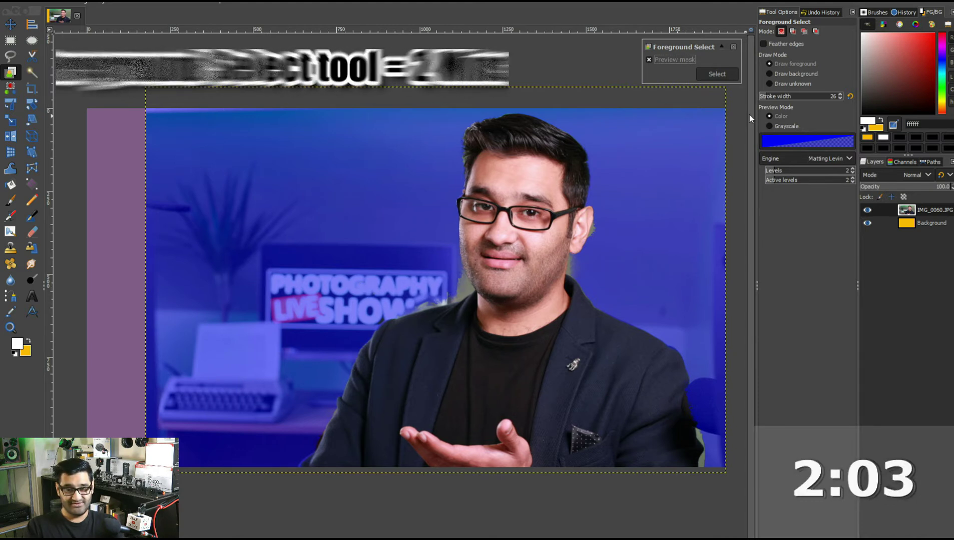
click(728, 73)
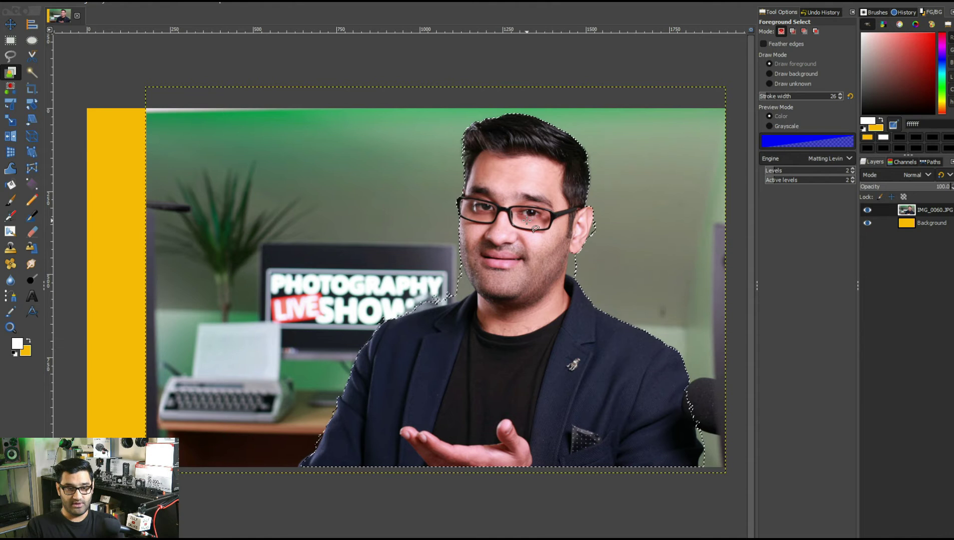
- Invert the selection to clear the photo's background around the man, and remove the selection
right_click(499, 159)
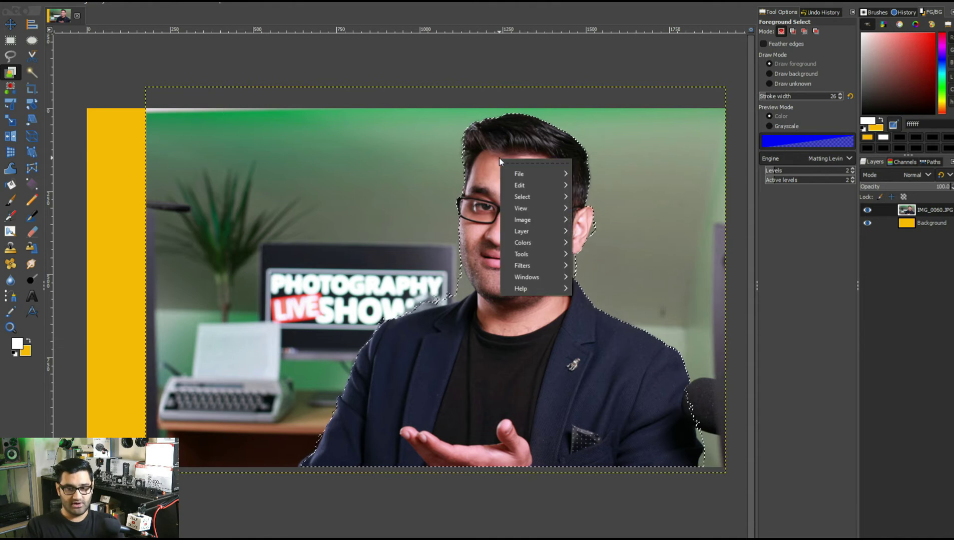
mouse_move(545, 196)
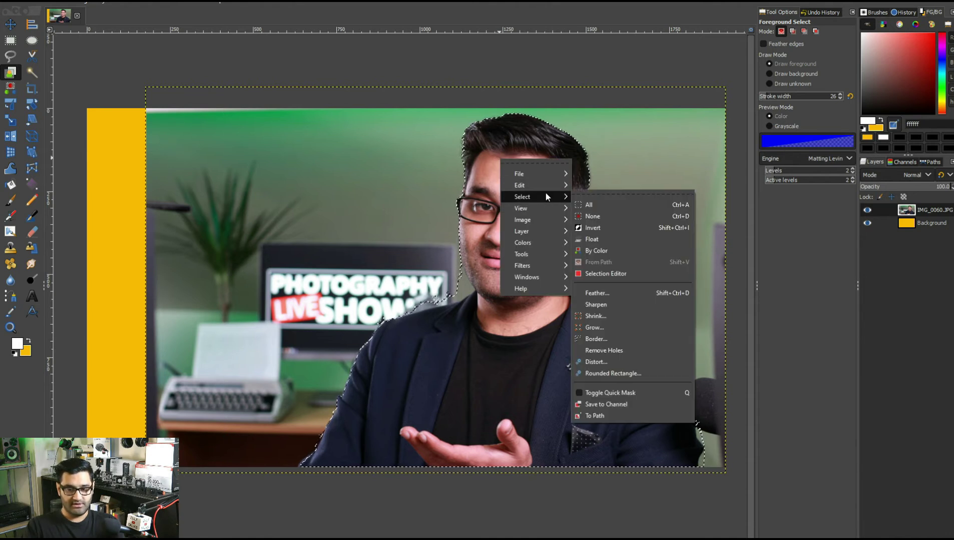
click(591, 226)
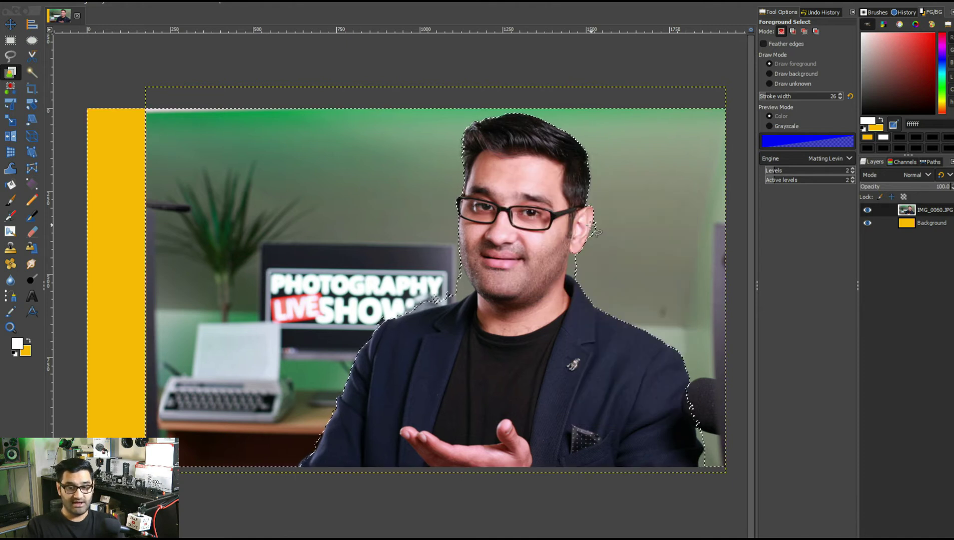
right_click(525, 222)
mouse_move(559, 243)
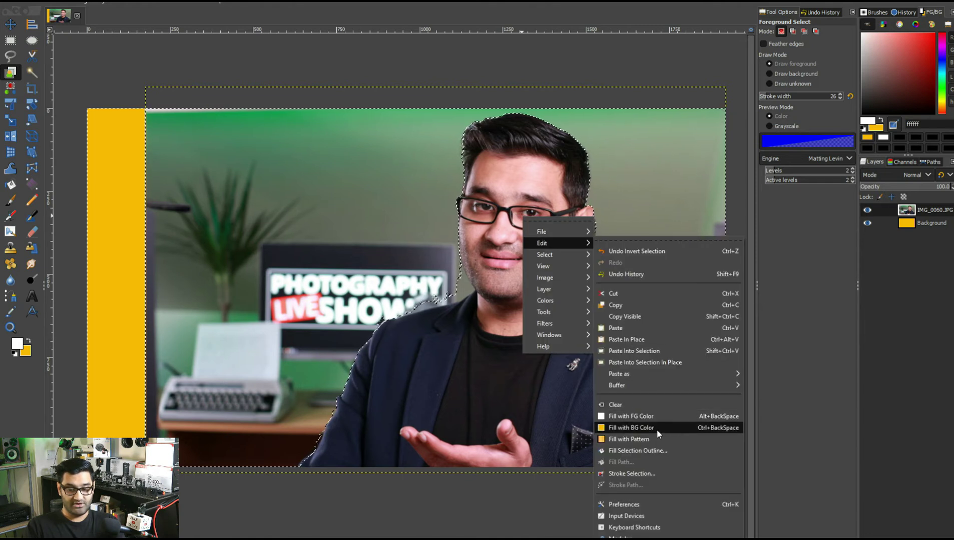
click(654, 407)
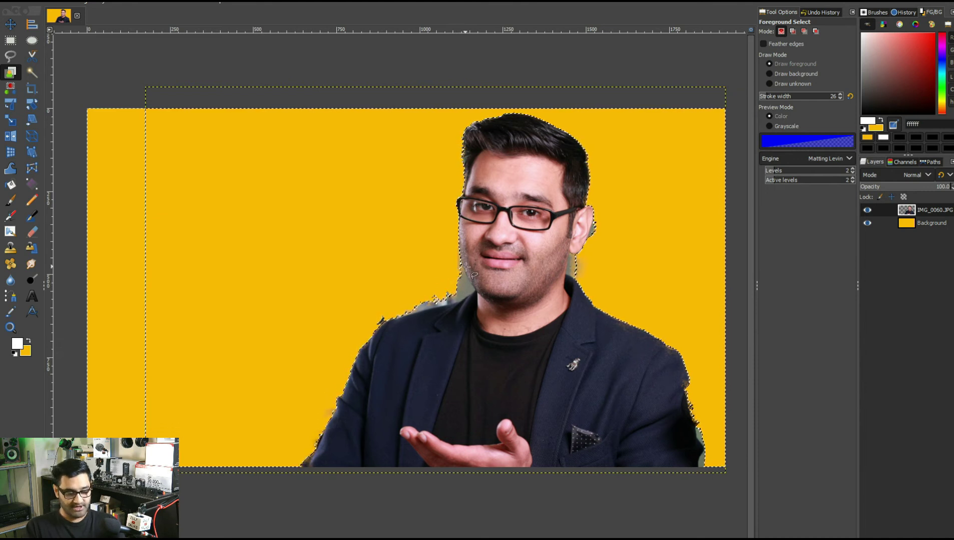
key(shift+ctrl+a)
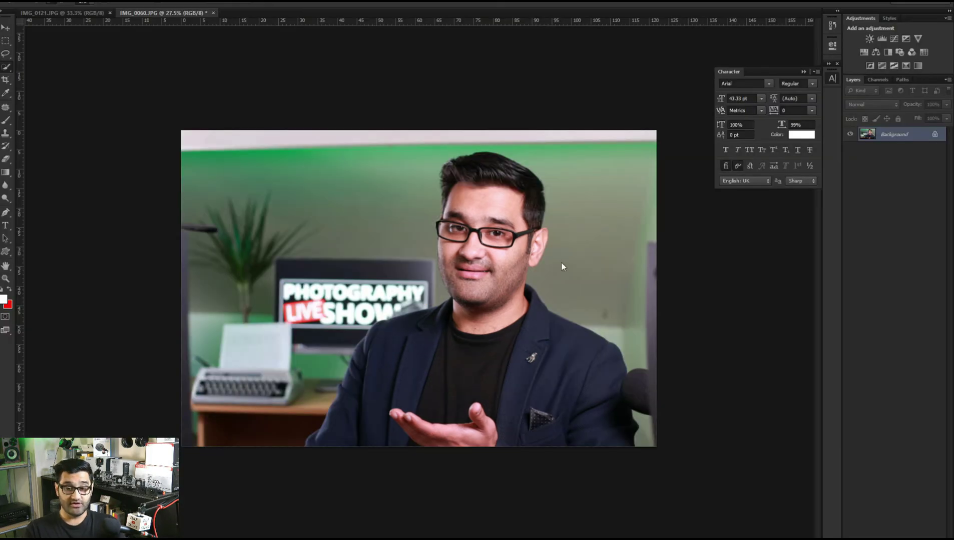
- Switch to Photoshop and select the man in IMG_0060.JPG with the Quick Selection tool, including his jacket, hand, head and ear
click(803, 71)
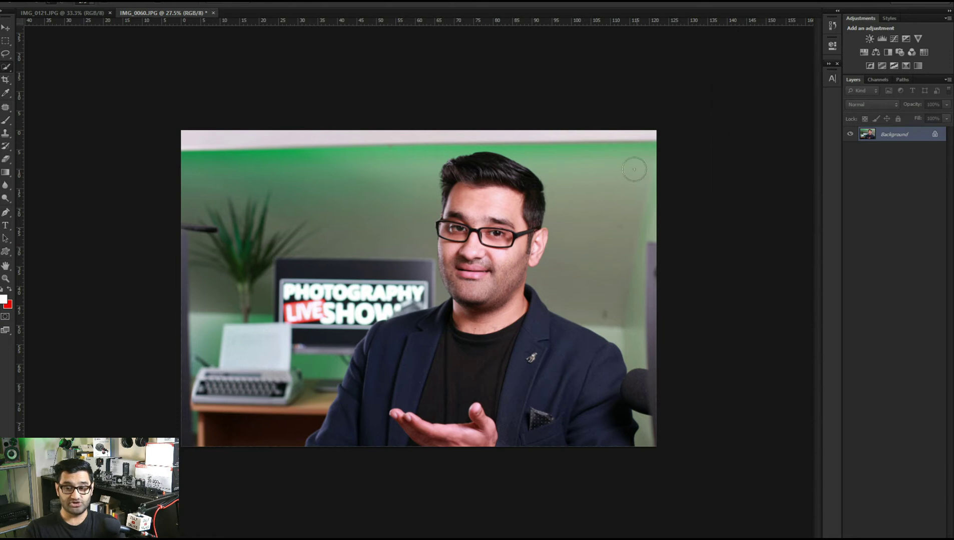
right_click(6, 69)
click(23, 67)
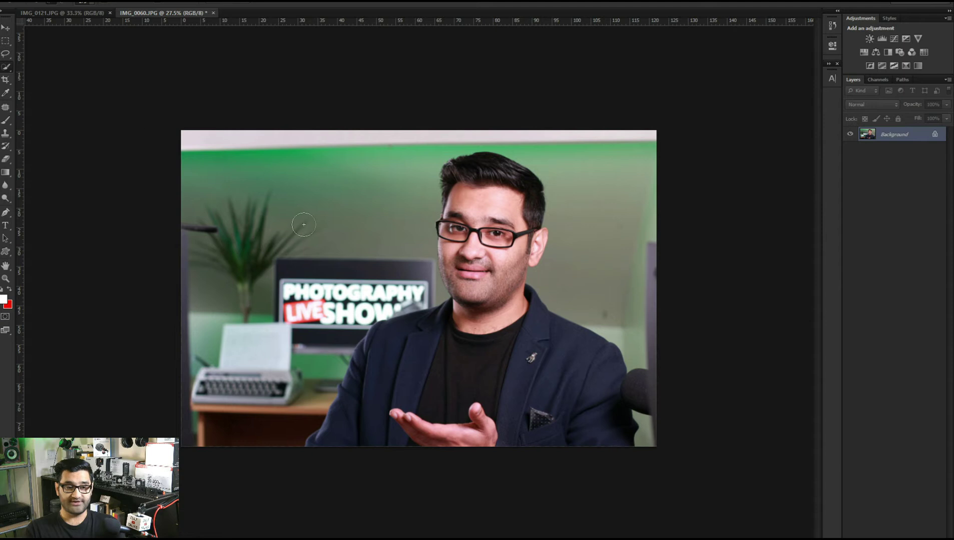
key(ctrl+plus)
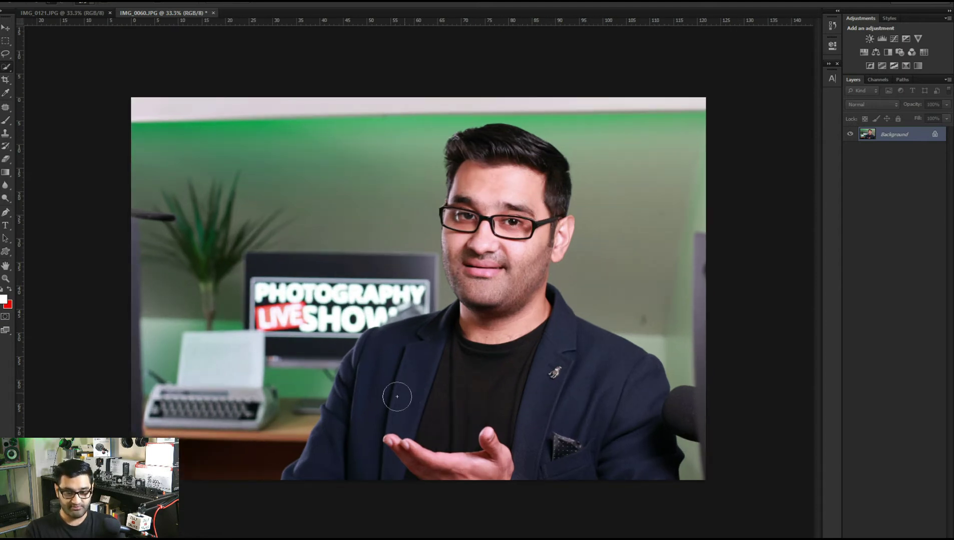
click(318, 470)
mouse_move(317, 470)
mouse_down()
mouse_move(373, 379)
mouse_move(445, 360)
mouse_move(413, 347)
mouse_move(375, 310)
mouse_move(351, 320)
mouse_up()
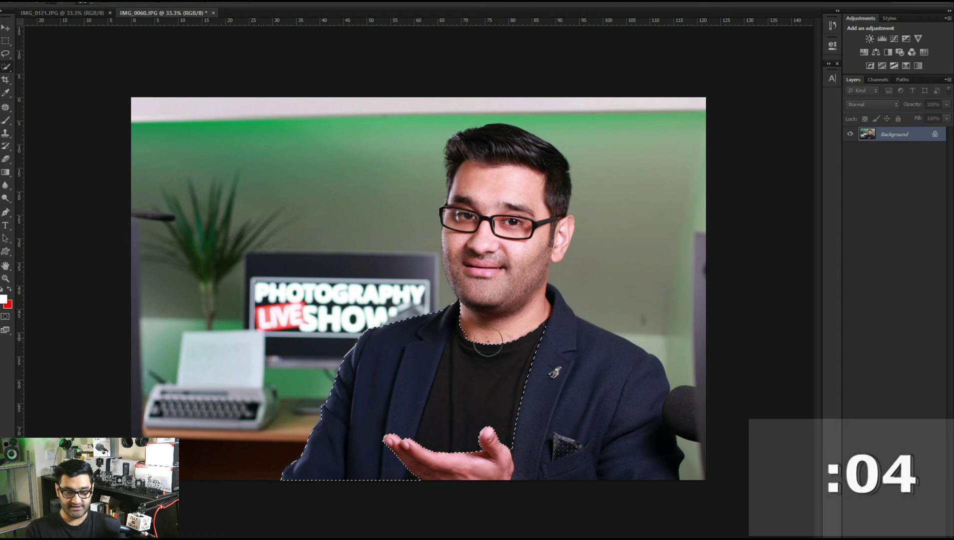
mouse_move(456, 436)
mouse_down()
mouse_move(559, 436)
mouse_move(694, 406)
mouse_up()
mouse_move(557, 289)
mouse_down()
mouse_move(526, 310)
mouse_move(517, 192)
mouse_move(500, 199)
mouse_move(504, 150)
mouse_up()
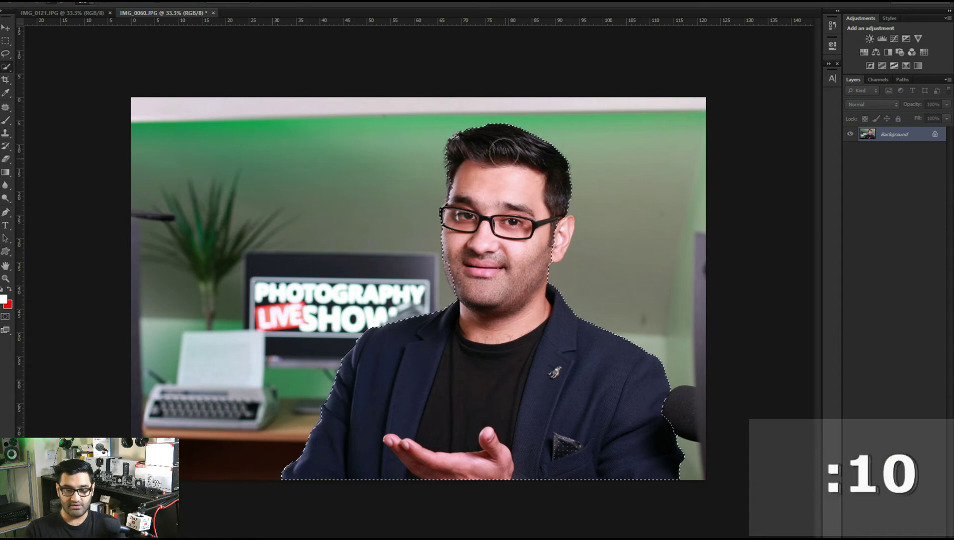
click(554, 235)
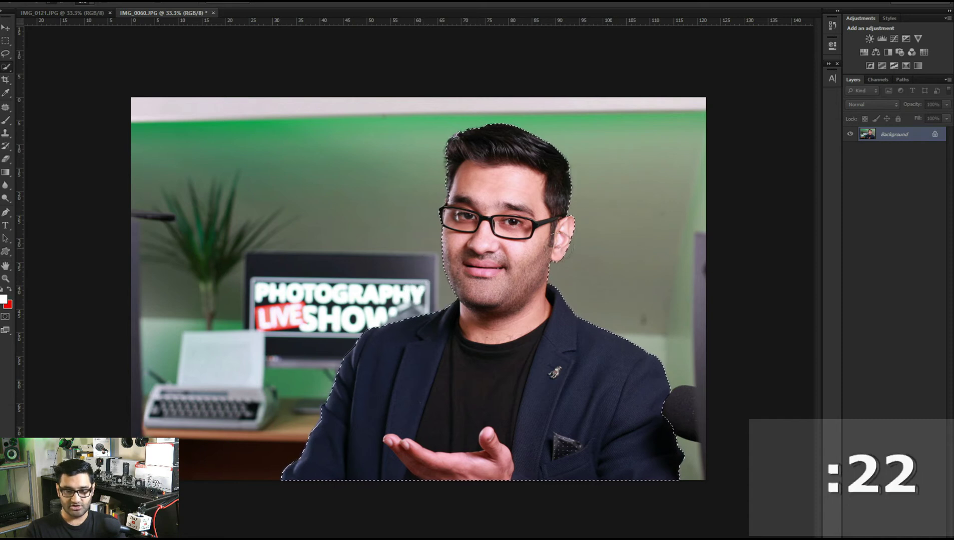
- Refine the selection edge with Radius 1.2 px, Smooth 11, Feather 1.0 px and the edge shifted slightly inward
key(ctrl+alt+r)
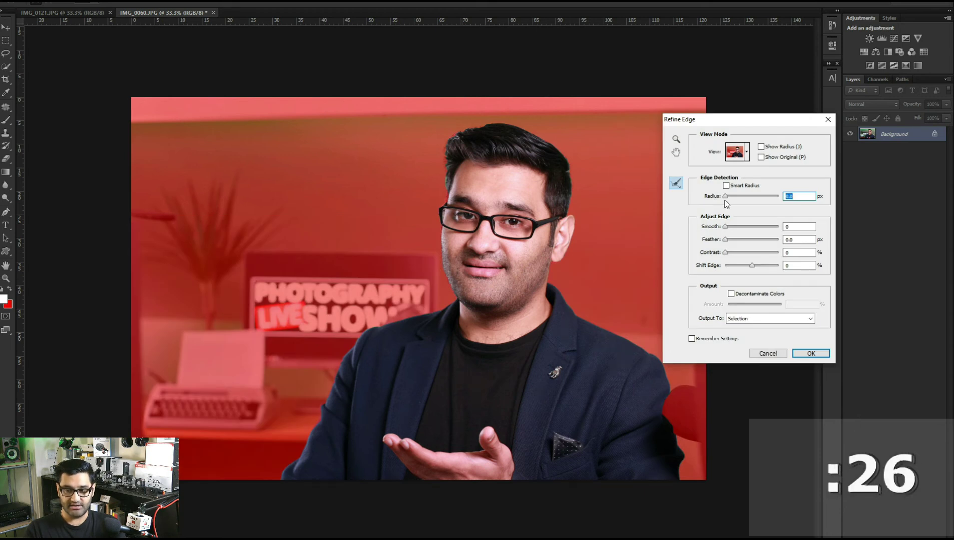
drag(724, 197, 729, 240)
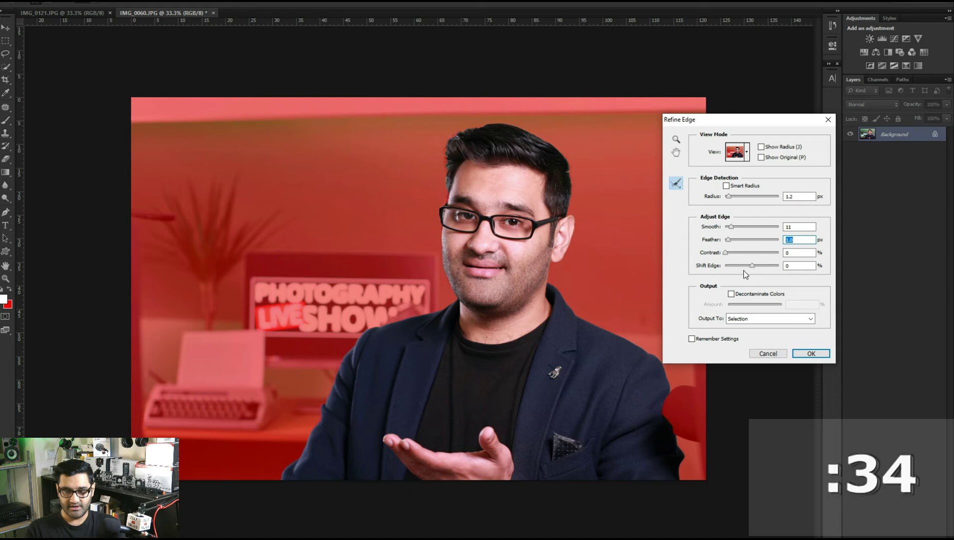
click(751, 267)
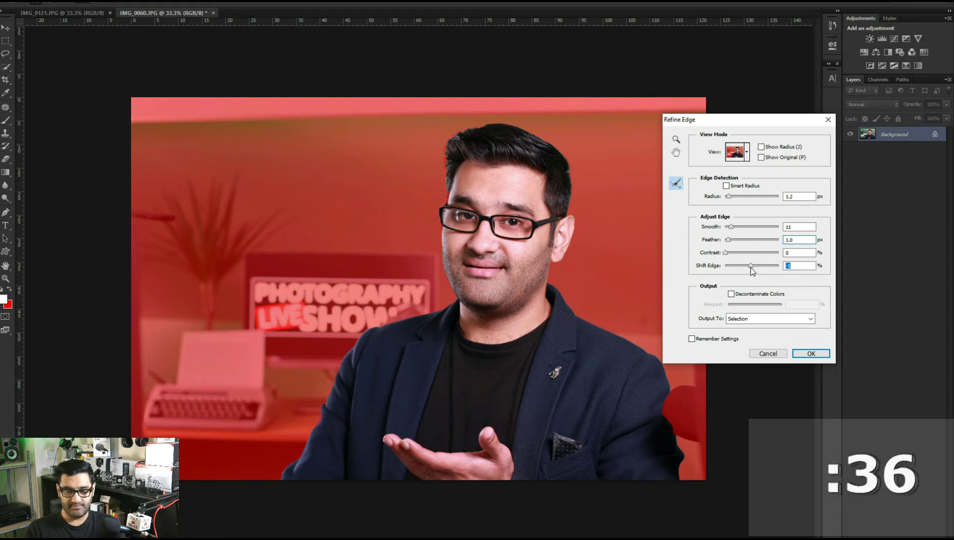
click(809, 353)
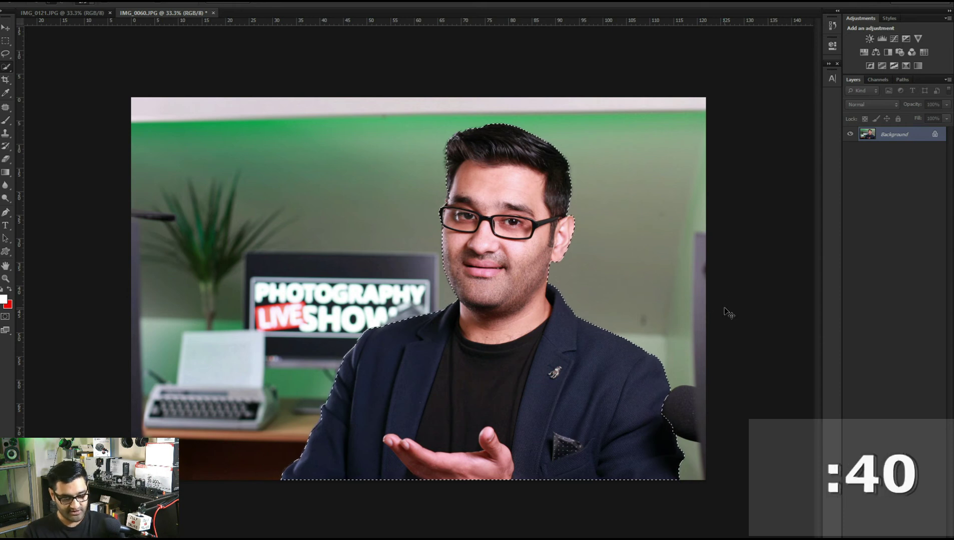
- Copy the selected man onto a new layer and hide the Background layer
key(ctrl+j)
click(850, 149)
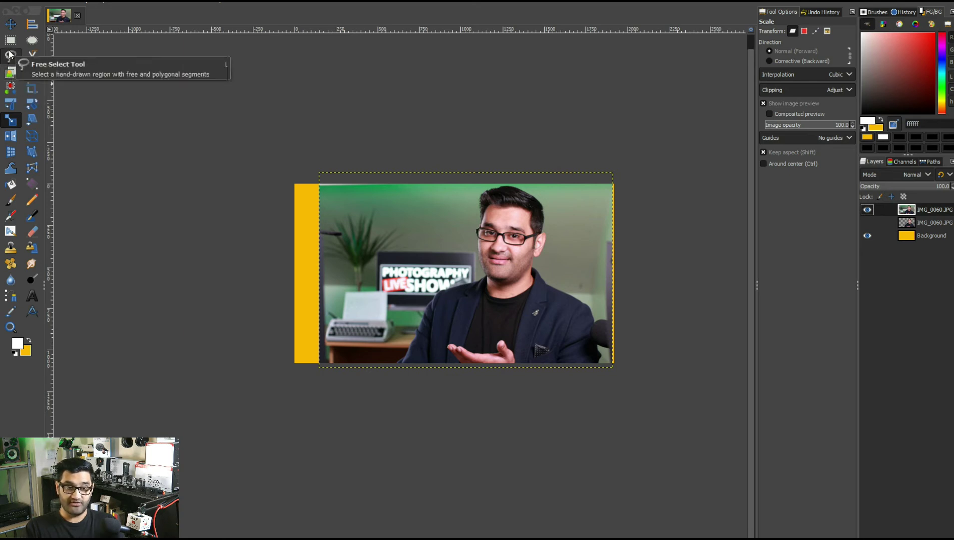
- Switch to GIMP and start a Free Select outline at the photo's bottom edge, tracing the man's monitor-side sleeve and shoulder up to his collar
click(9, 56)
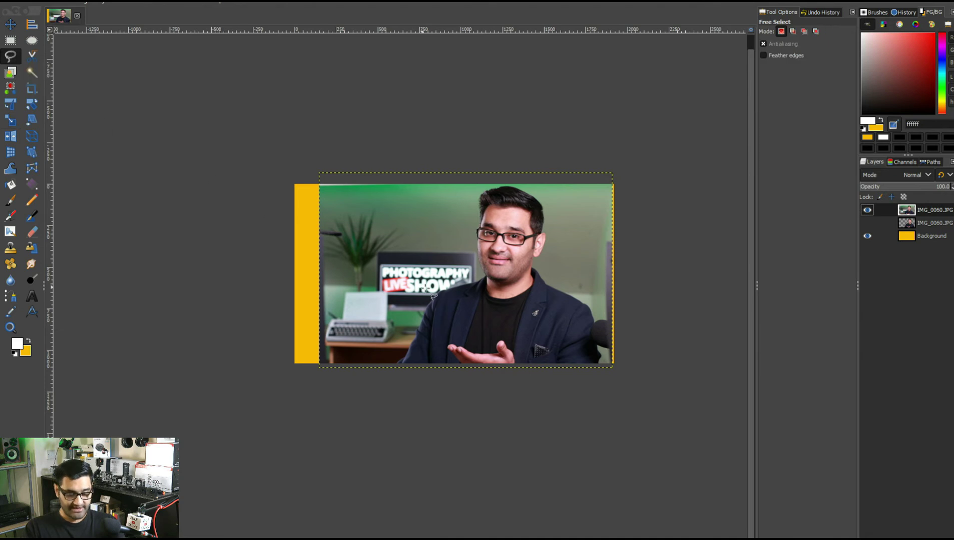
scroll(430, 294, up, 4)
scroll(431, 301, down, 3)
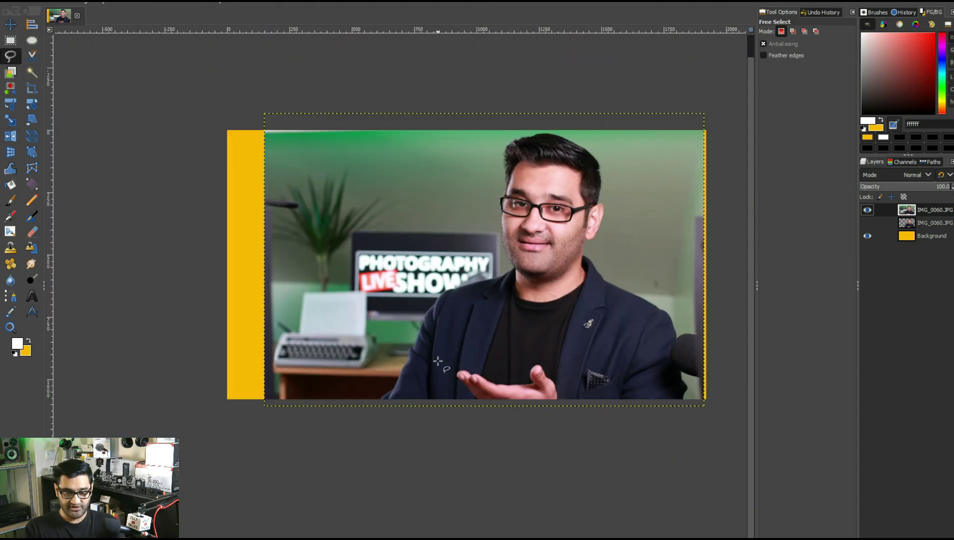
scroll(403, 368, up, 2)
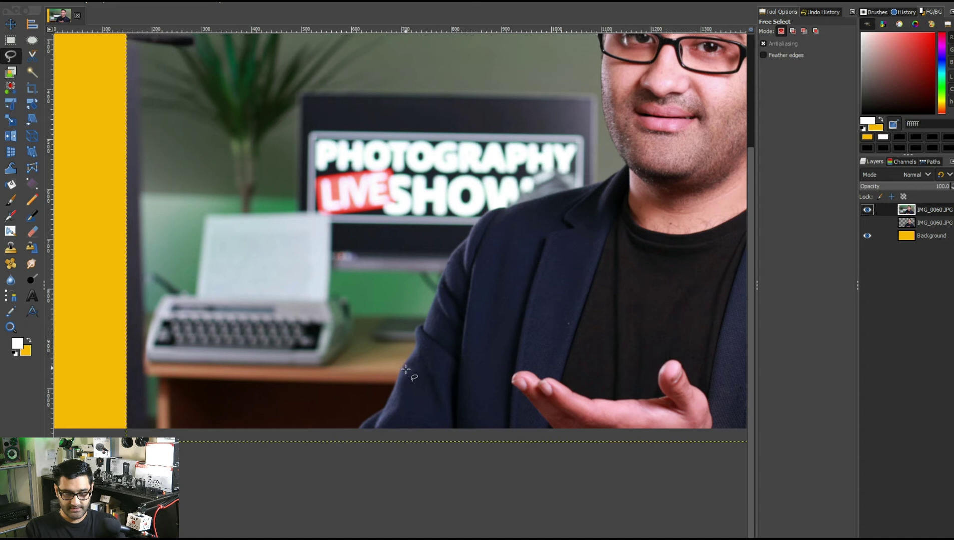
click(359, 428)
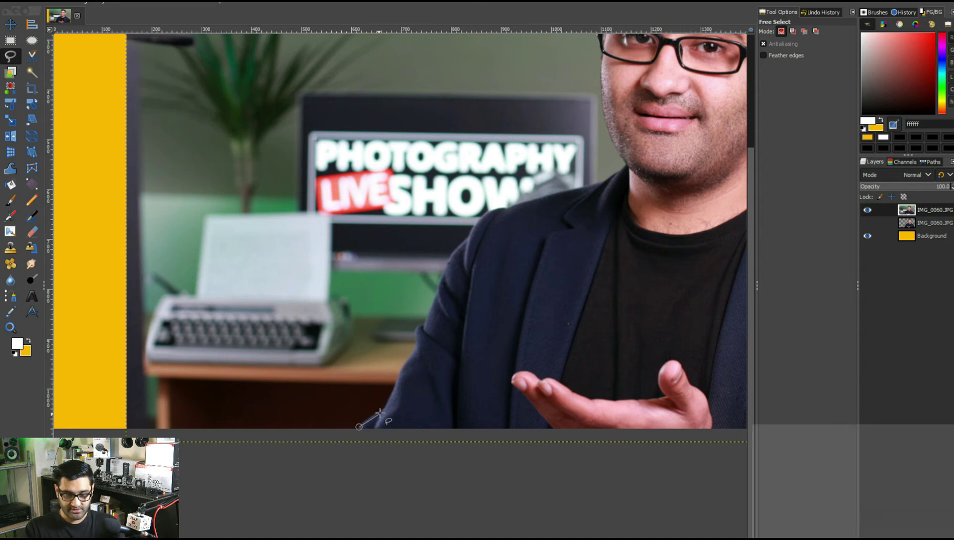
click(410, 352)
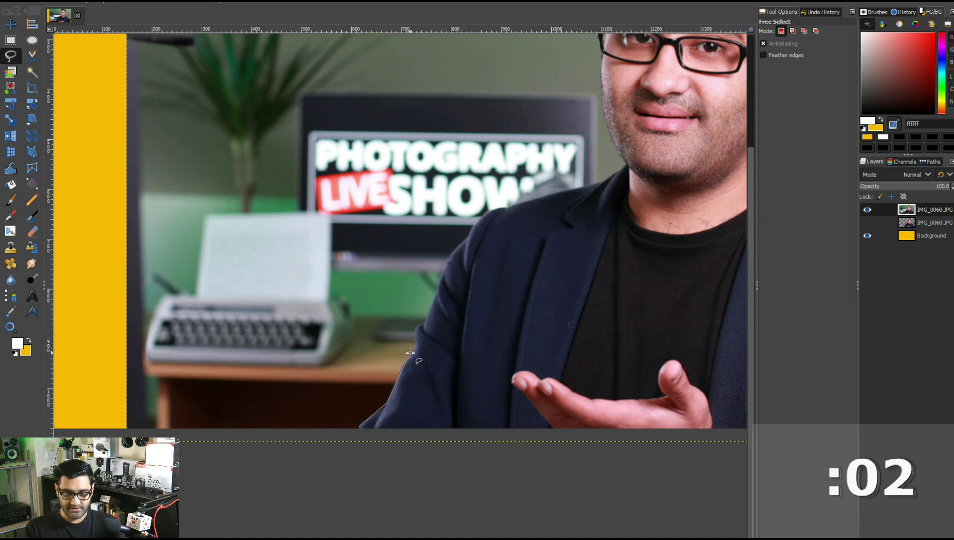
click(416, 331)
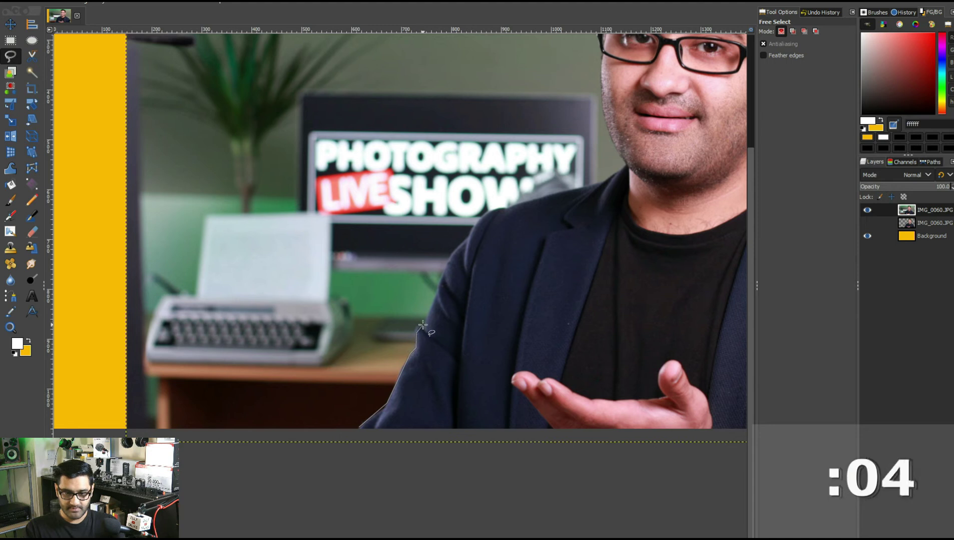
click(471, 229)
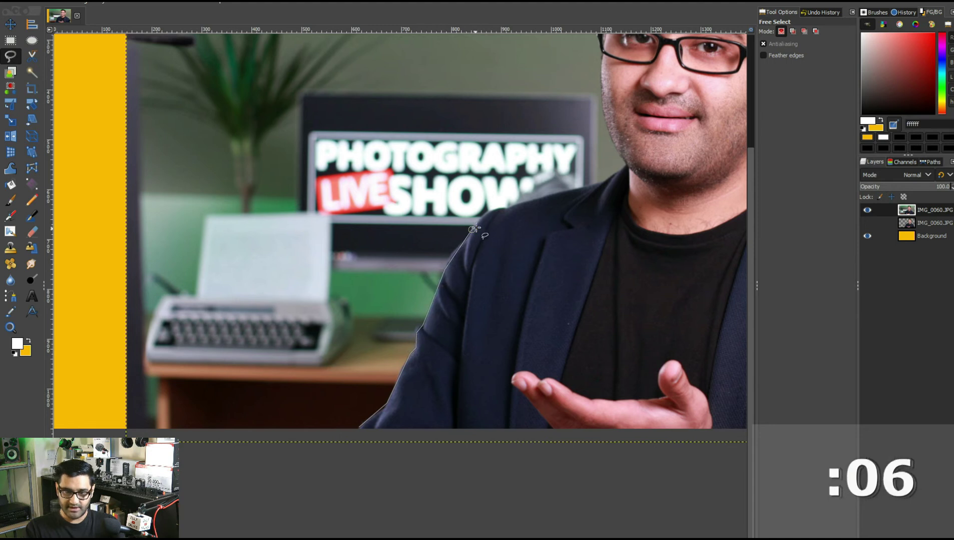
click(519, 205)
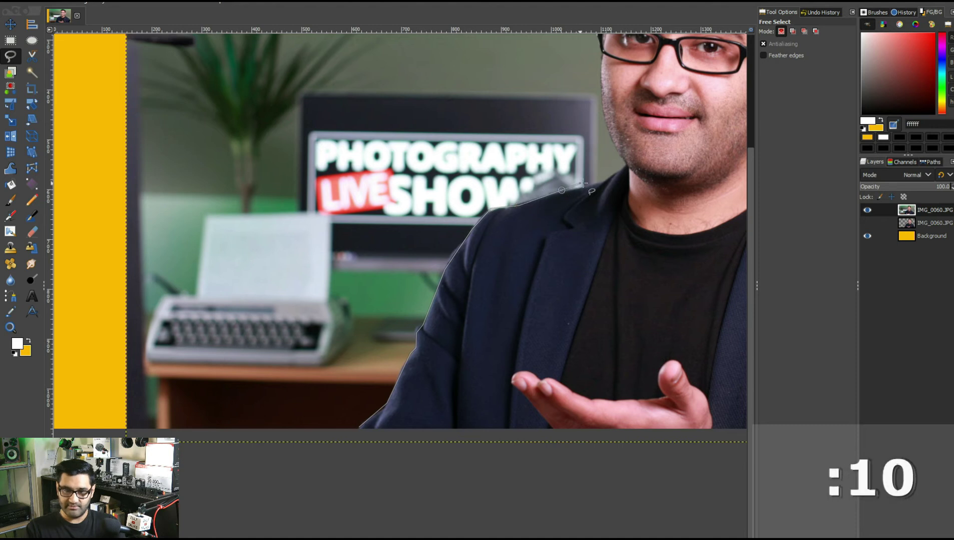
click(593, 183)
click(614, 175)
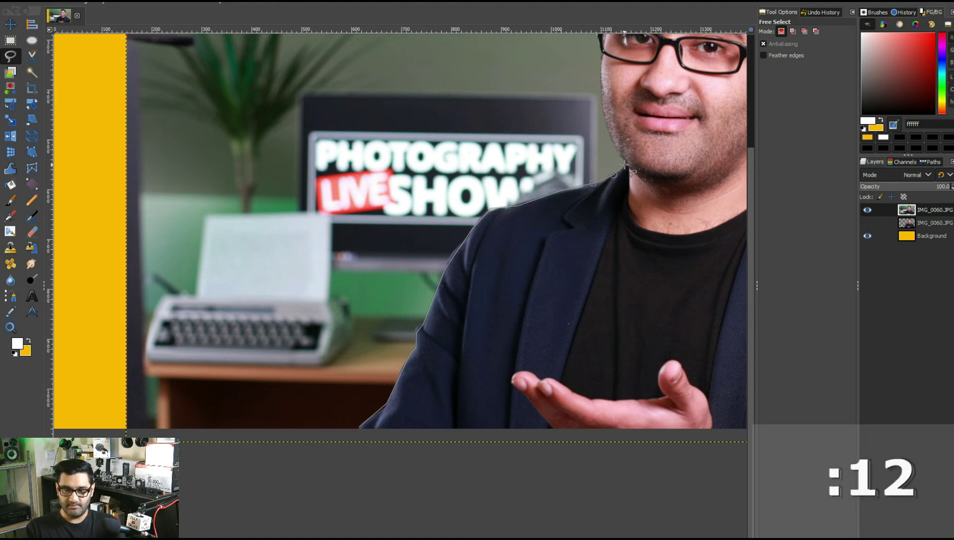
- Continue the Free Select outline from the collar along the man's jaw and cheek to the outer corner of his glasses
click(626, 165)
click(614, 144)
click(602, 109)
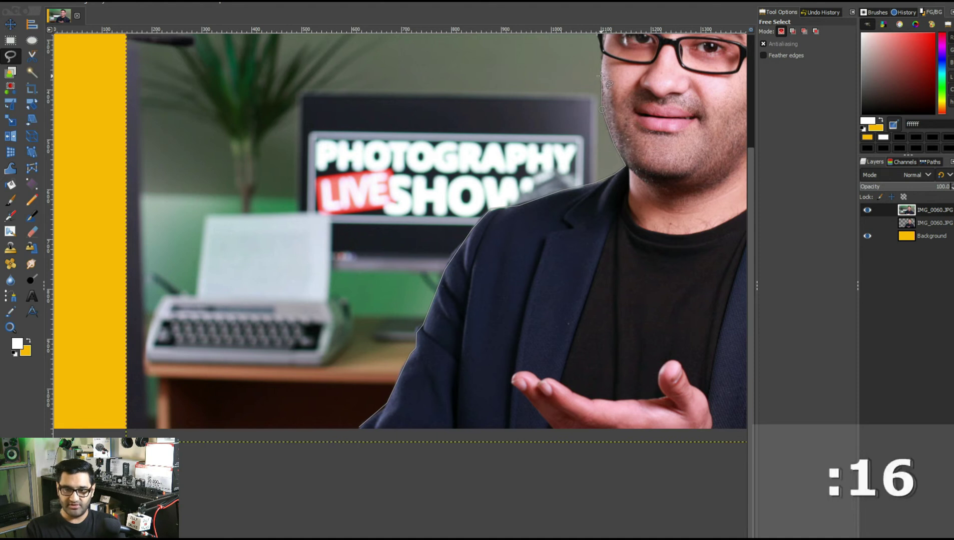
drag(602, 77, 392, 248)
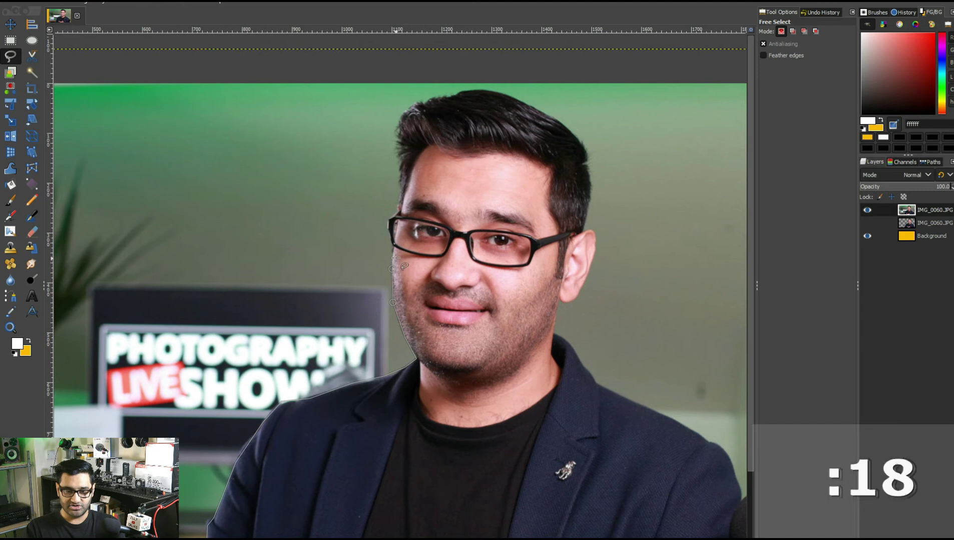
click(393, 249)
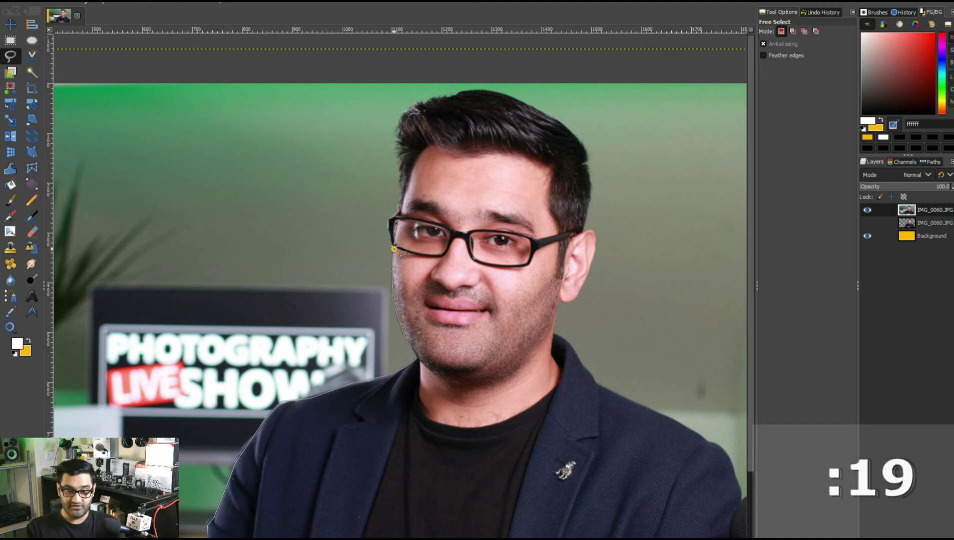
click(388, 229)
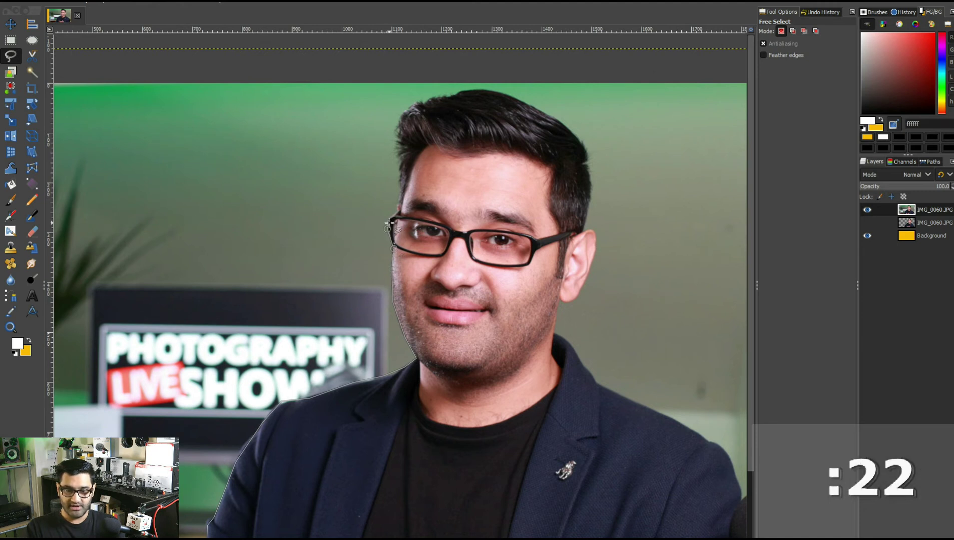
click(390, 220)
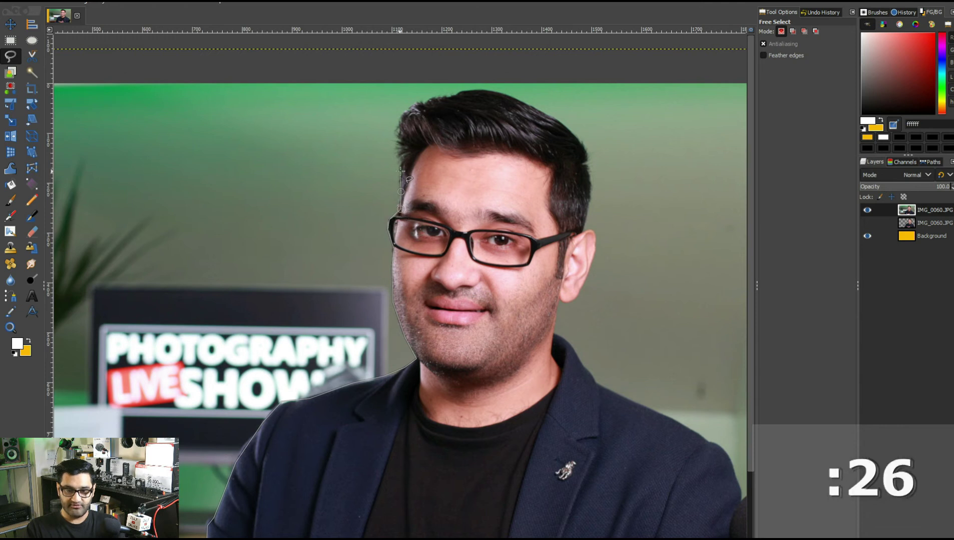
- Extend the Free Select outline around the man's hair, from his temple over the crown to the top of his ear
click(399, 151)
click(411, 109)
click(429, 103)
click(451, 95)
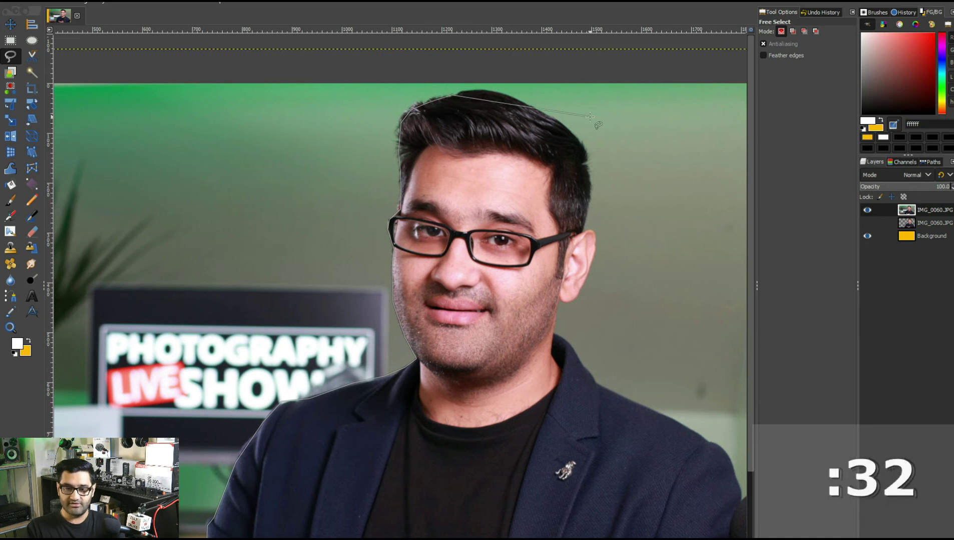
click(476, 89)
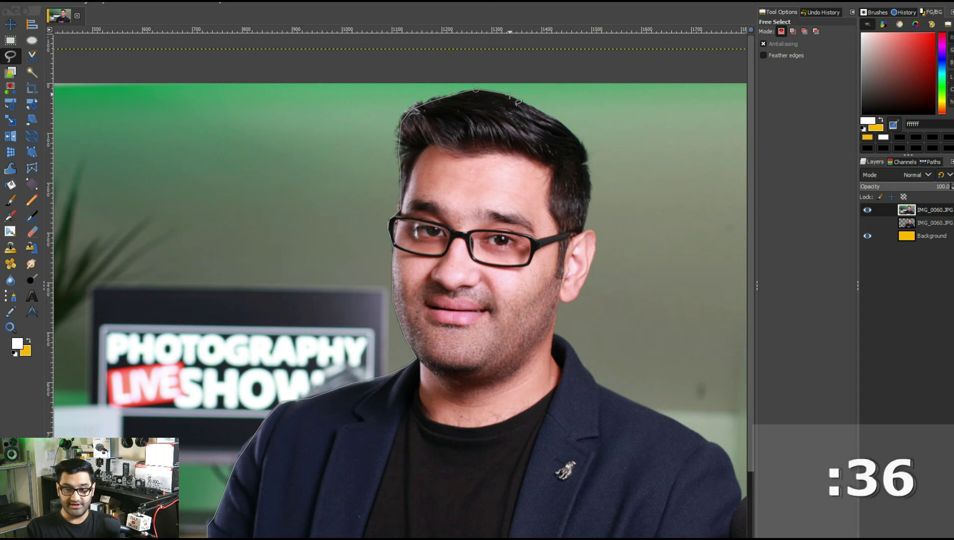
click(542, 111)
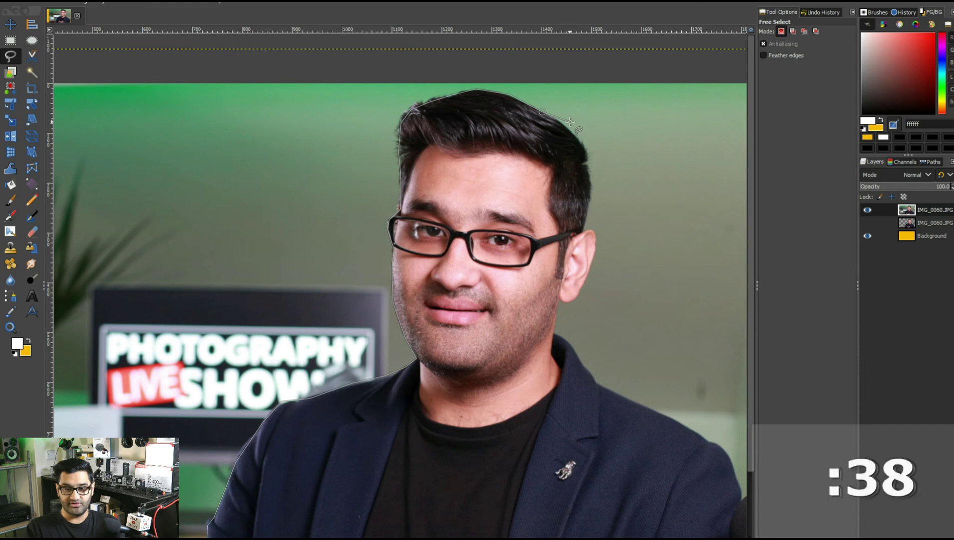
click(571, 131)
click(585, 150)
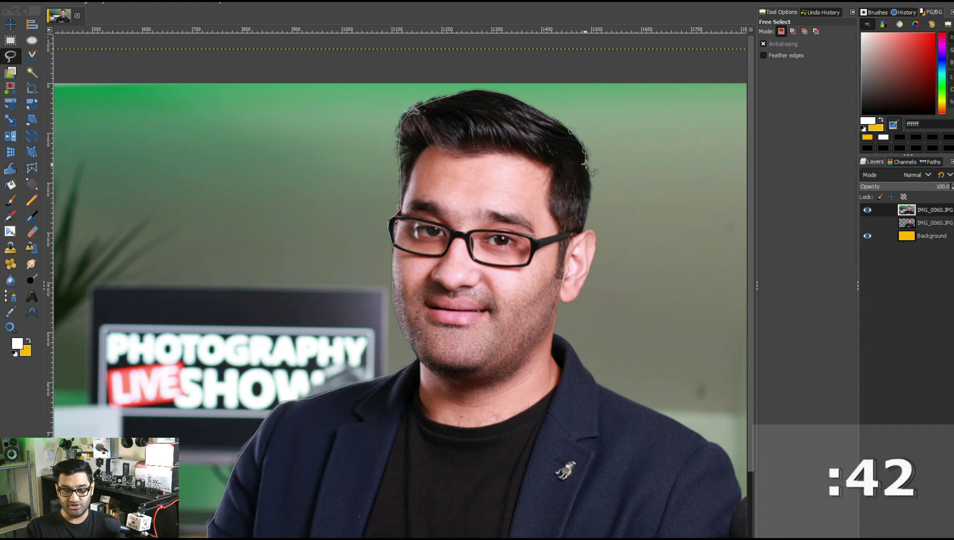
click(587, 163)
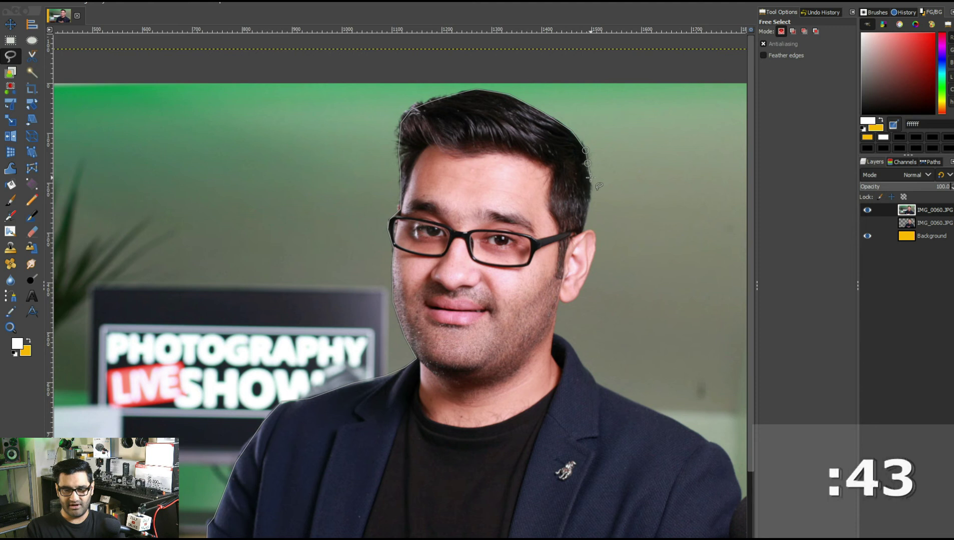
click(587, 211)
click(580, 229)
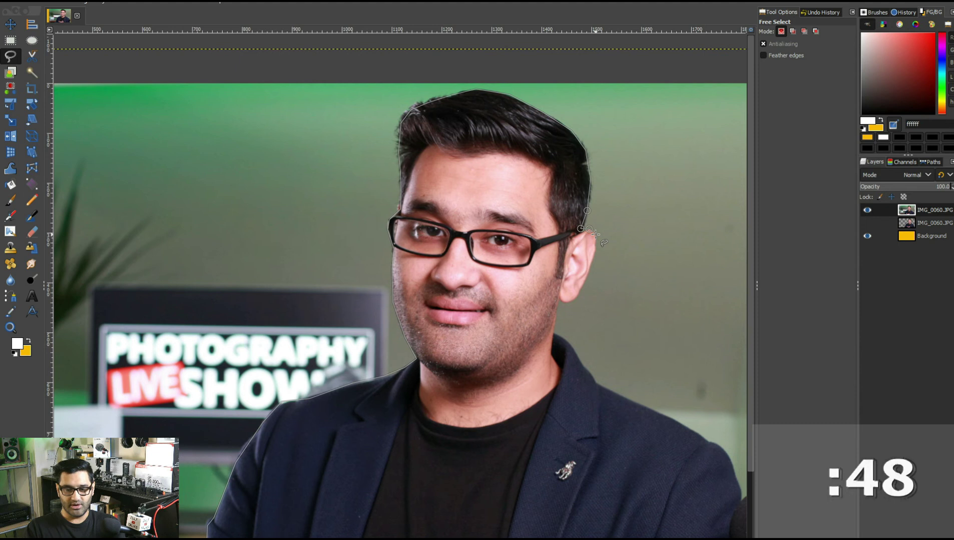
- Trace the outline around the man's ear and along his neck to the jacket collar
click(596, 246)
click(582, 287)
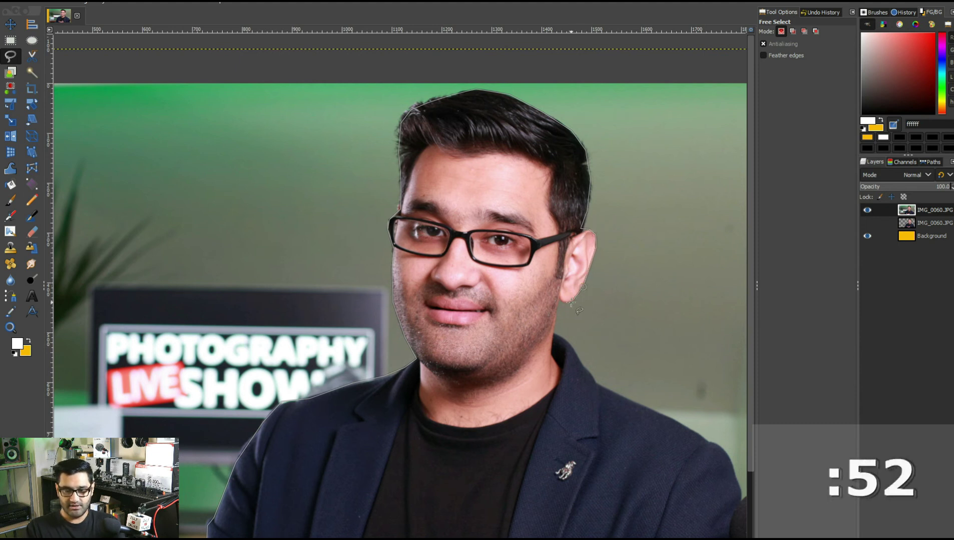
click(570, 304)
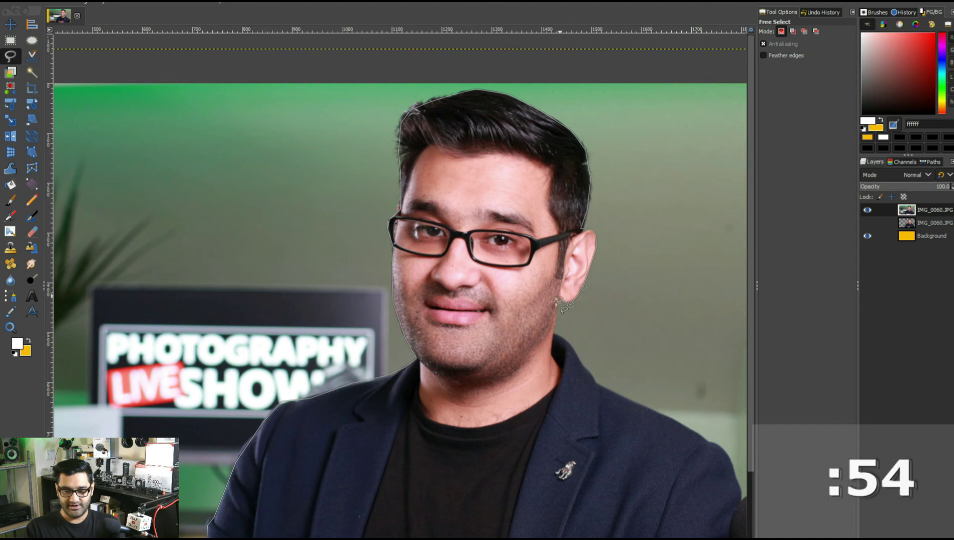
click(555, 323)
scroll(555, 323, down, 2)
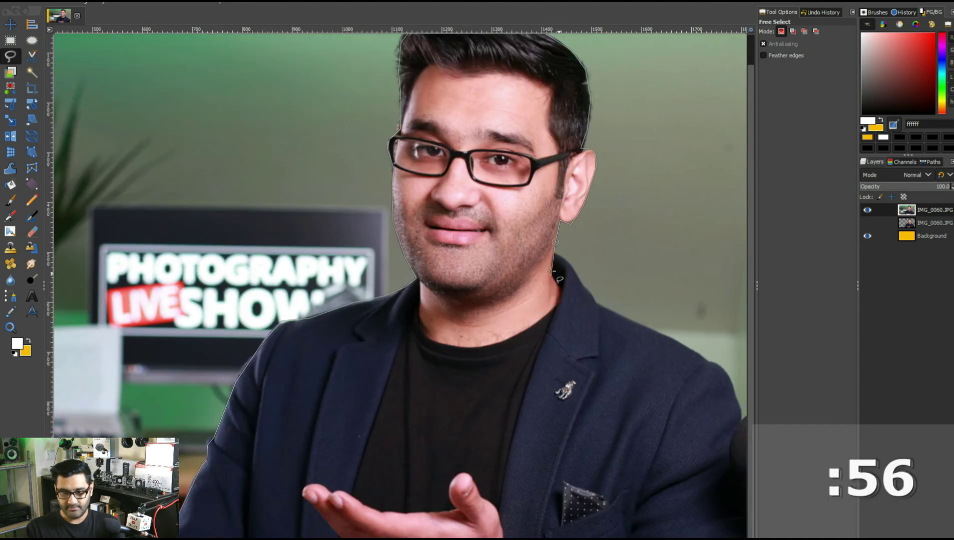
click(554, 254)
- Trace the outline along the collar, shoulder and sleeve on the microphone side to just below the photo's bottom edge
drag(566, 259, 371, 206)
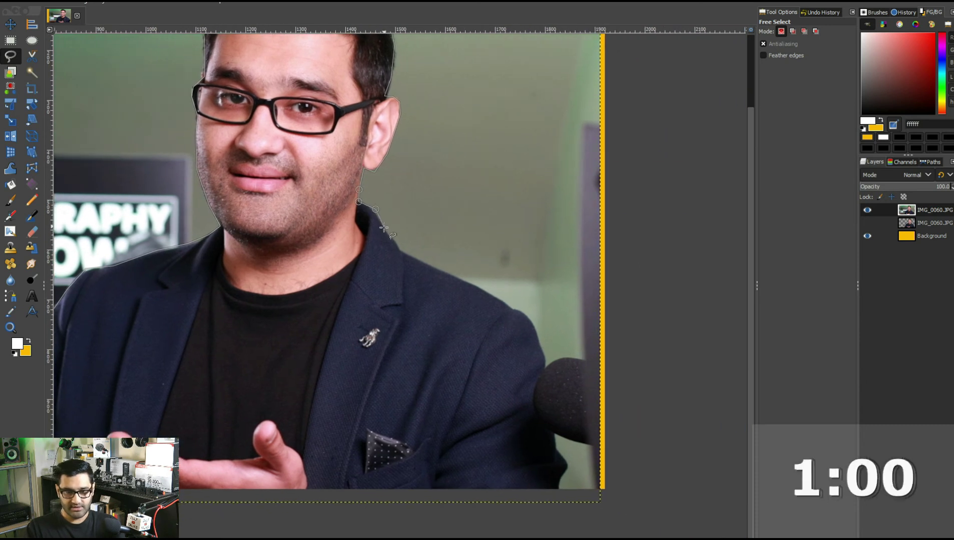
click(420, 261)
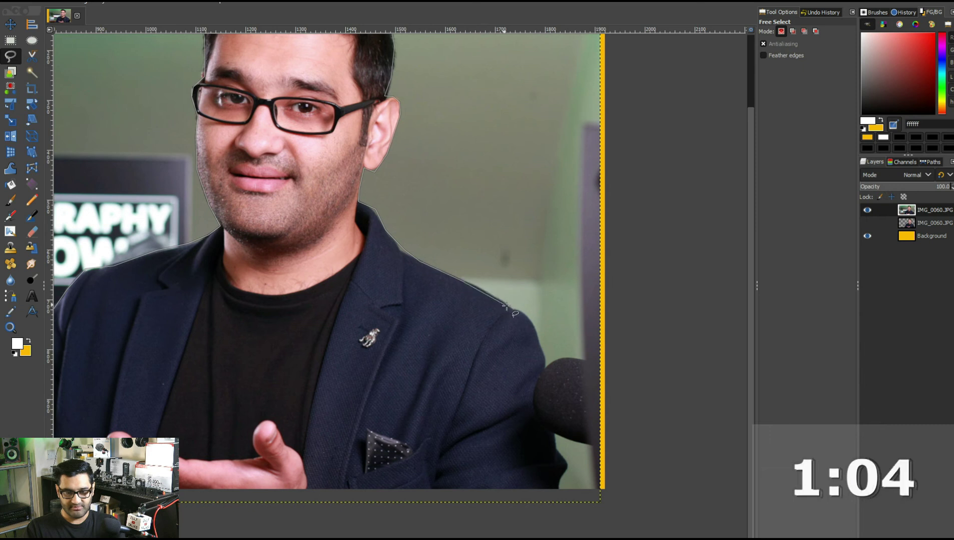
click(544, 351)
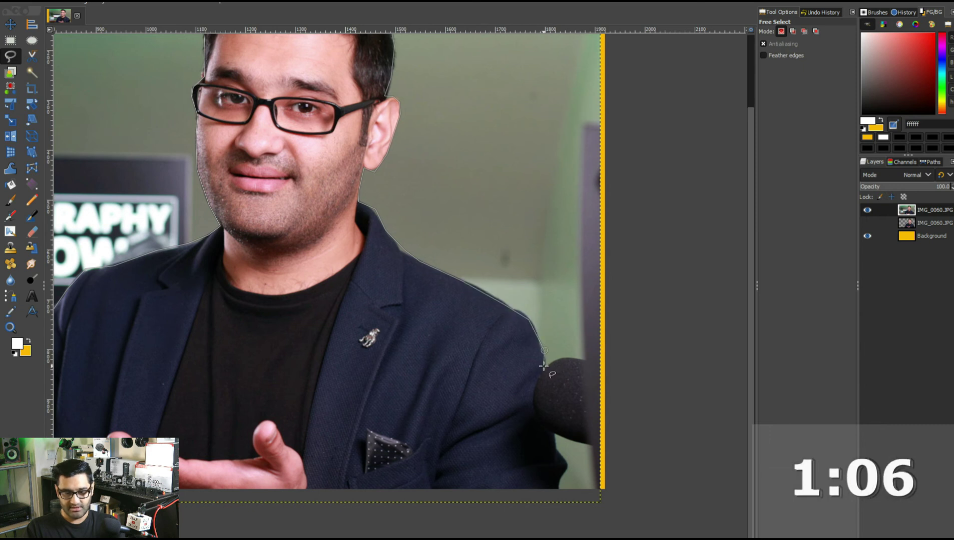
click(549, 436)
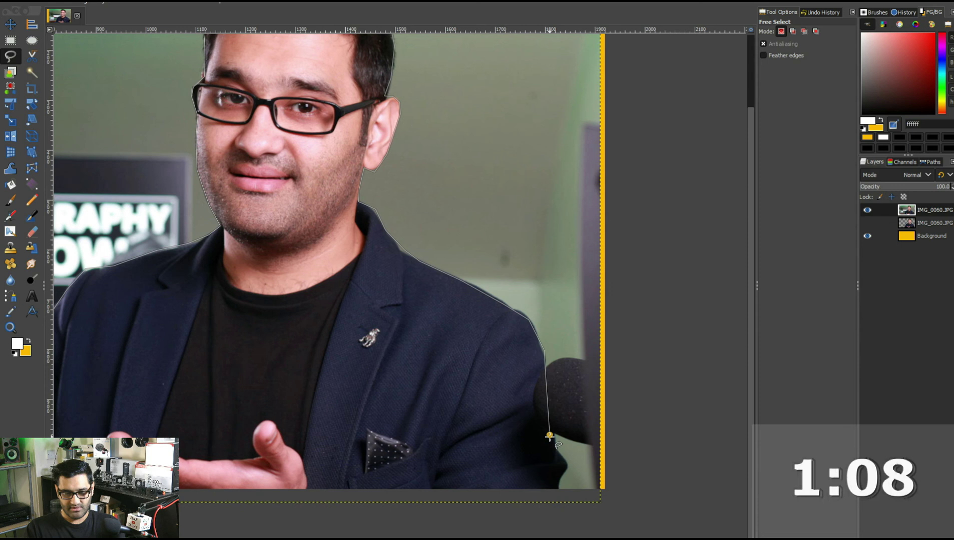
click(568, 469)
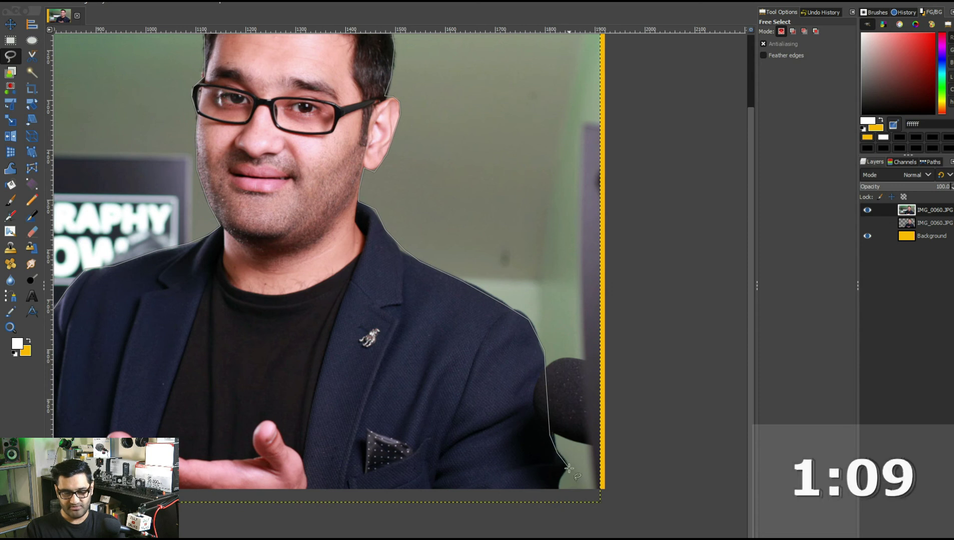
click(557, 494)
- Run the outline along the photo's bottom edge and close it at its starting point to select the man
mouse_move(257, 471)
mouse_down()
mouse_move(226, 488)
mouse_move(428, 479)
mouse_up()
scroll(428, 479, down, 2)
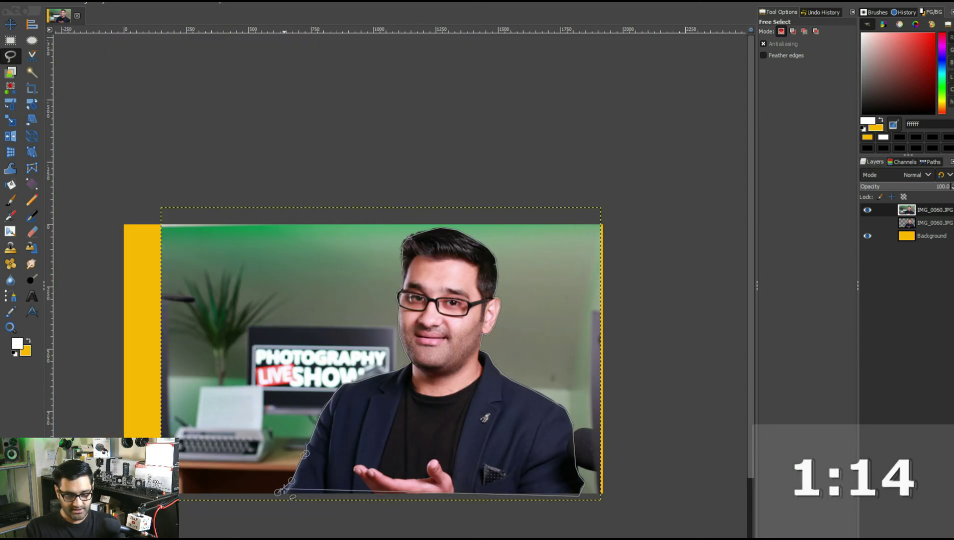
click(279, 494)
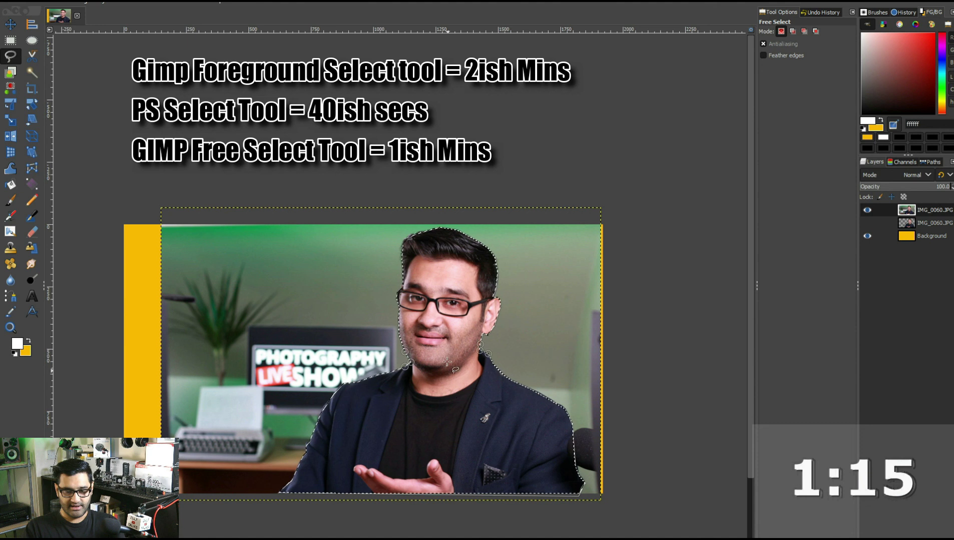
- Invert the Free Select selection so it covers everything around the man, with the Move tool active
key(m)
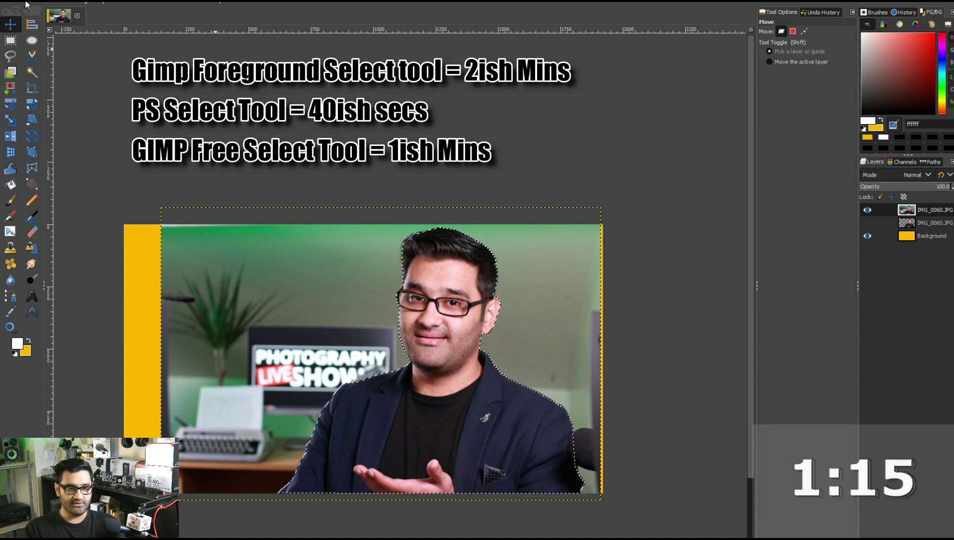
click(22, 5)
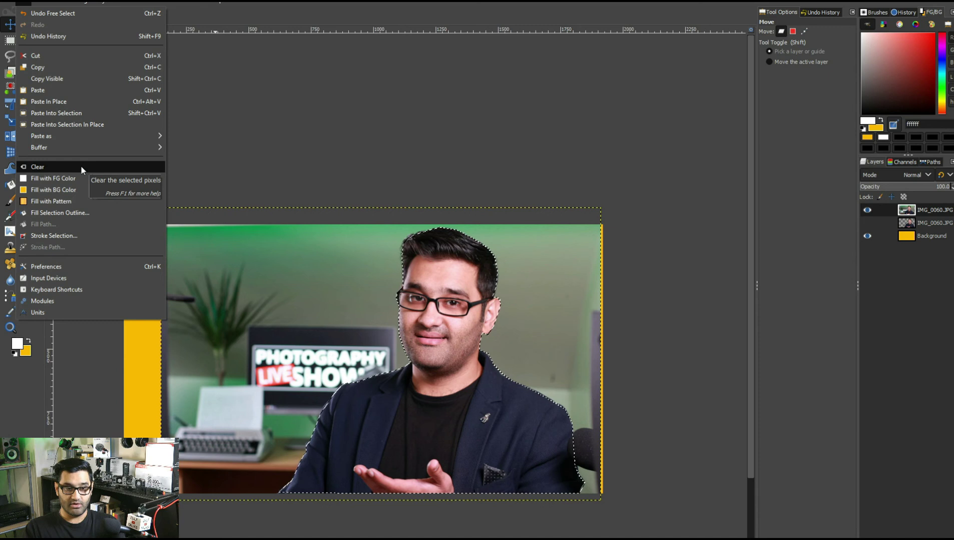
mouse_move(59, 8)
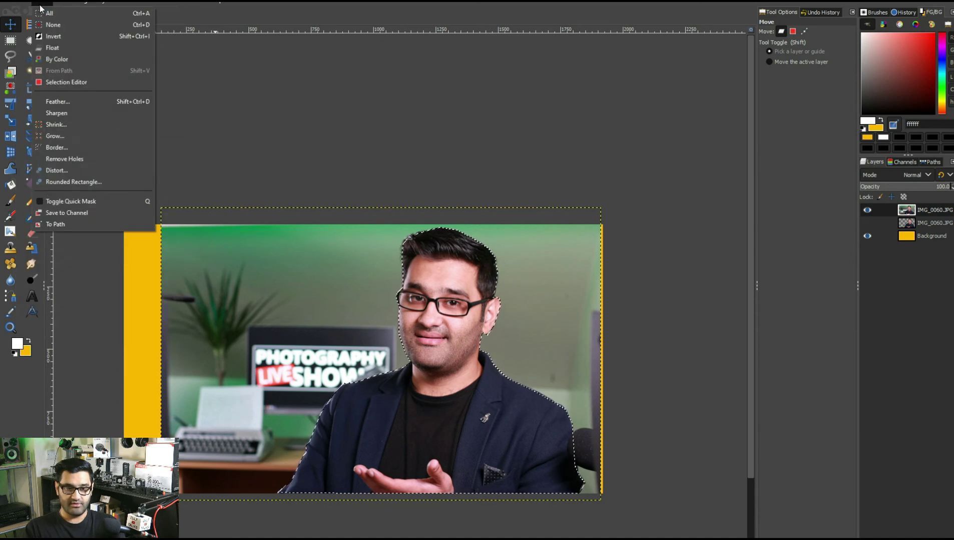
click(61, 34)
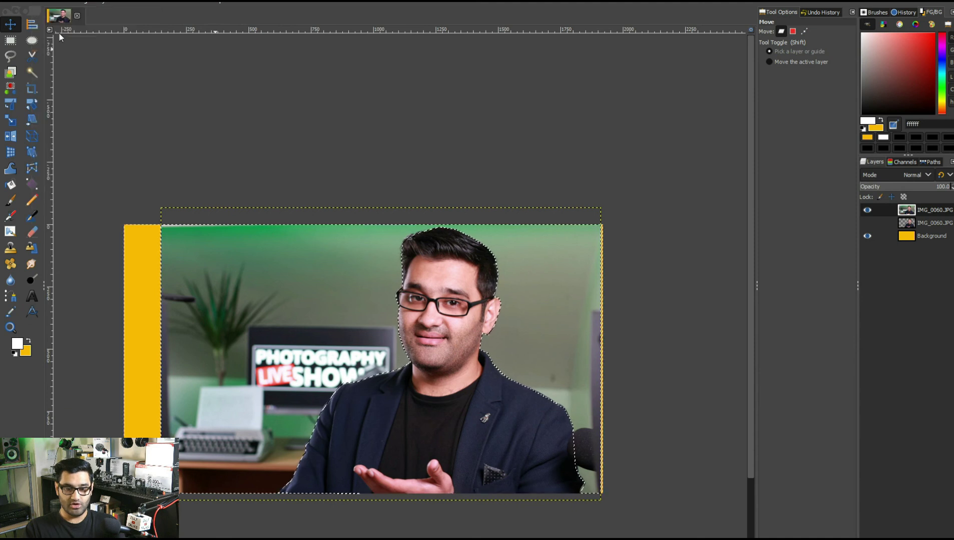
- Fill the area around the man with the white foreground color and again with the yellow background color, and deselect
click(25, 5)
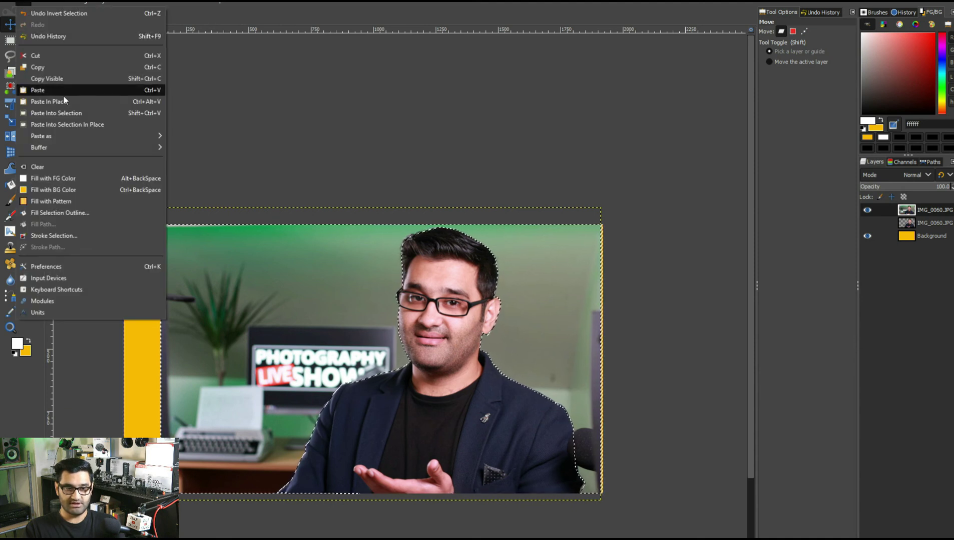
click(73, 171)
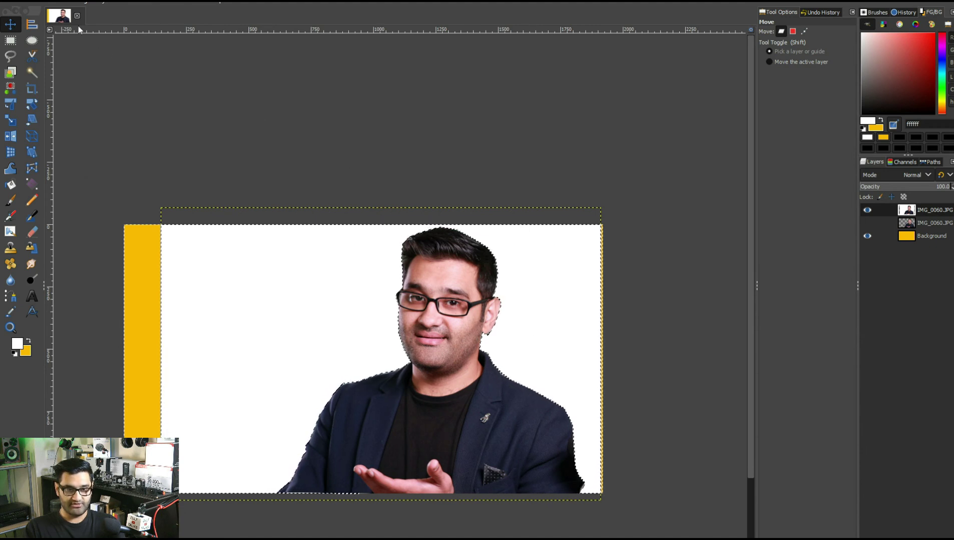
click(25, 5)
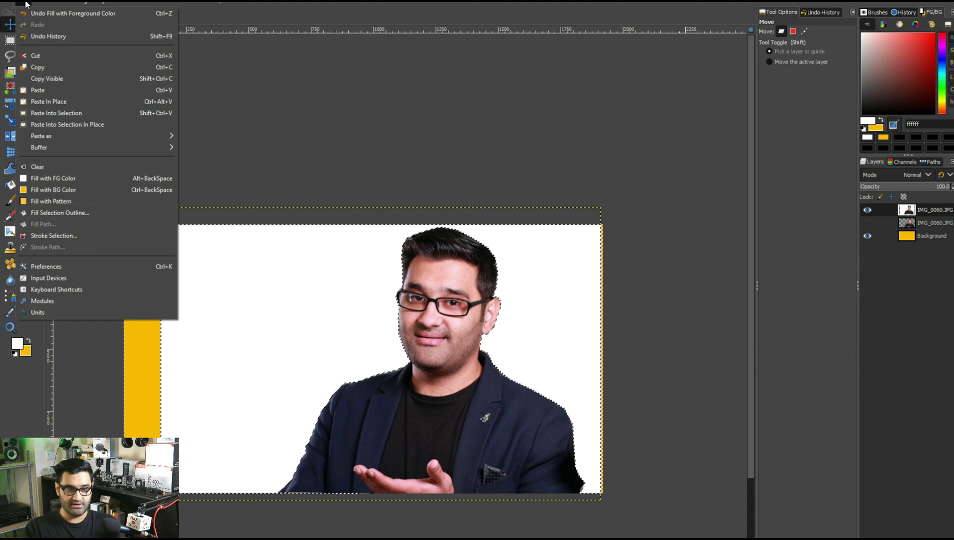
click(91, 186)
key(ctrl+shift+a)
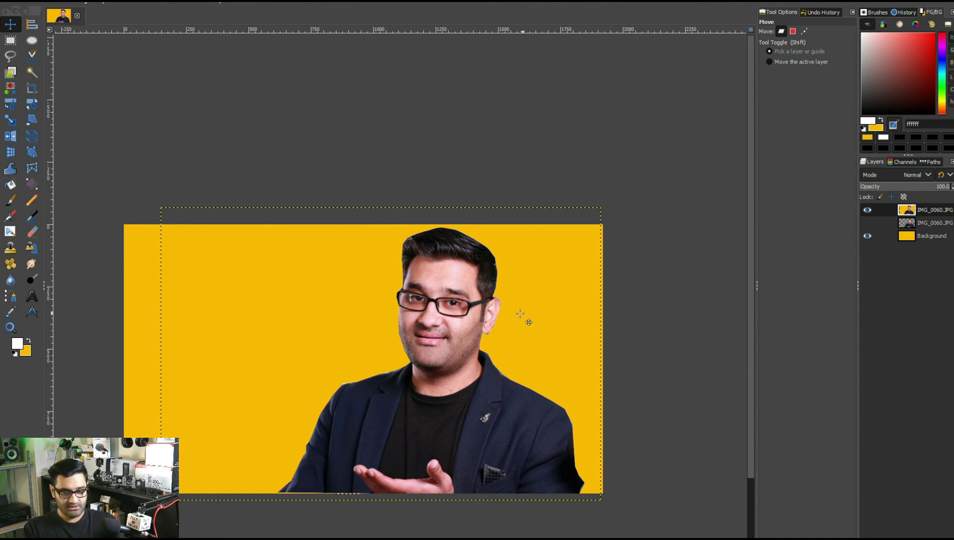
- Examine the Free Select cutout's hair edges and compare it with the earlier Foreground Select cutout by toggling the two photo layers' visibility
scroll(514, 306, up, 3)
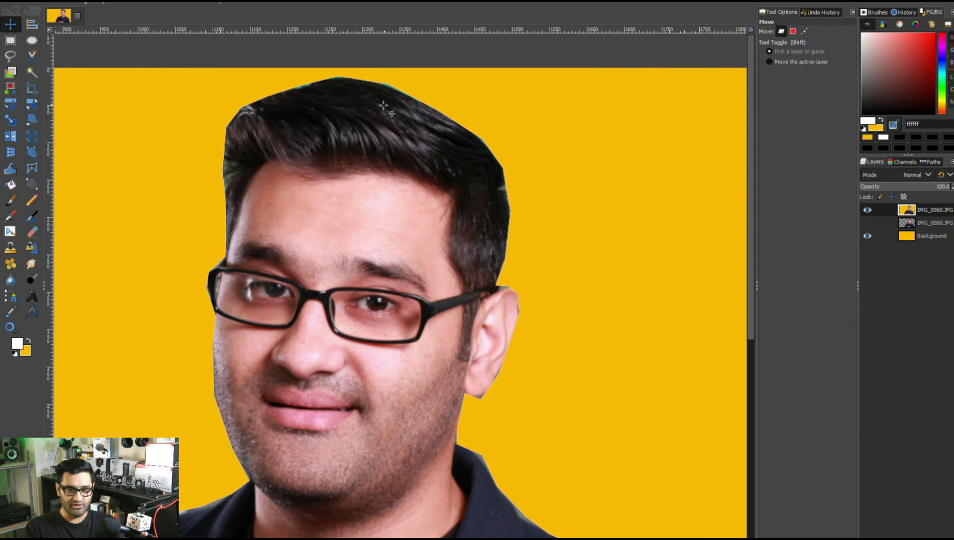
scroll(378, 106, up, 1)
scroll(378, 107, up, 1)
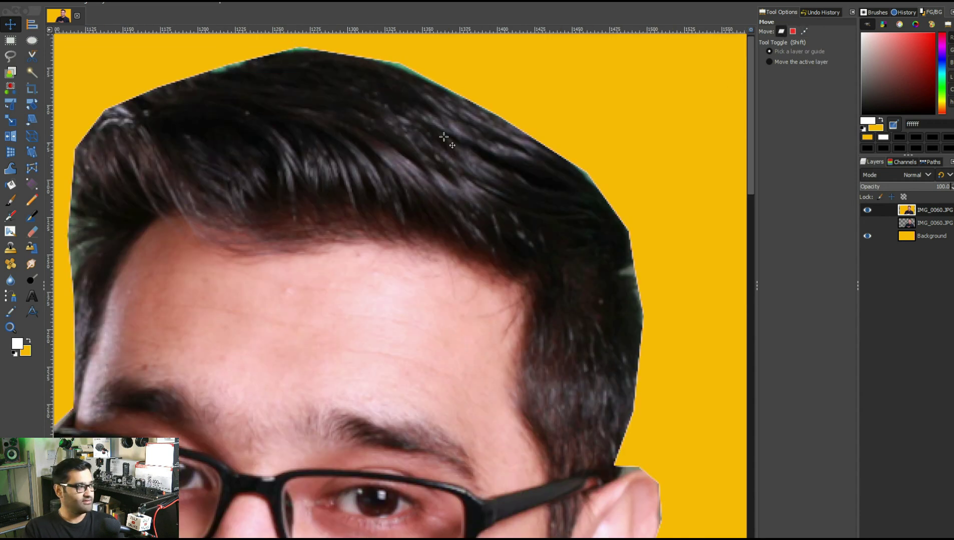
scroll(509, 191, down, 5)
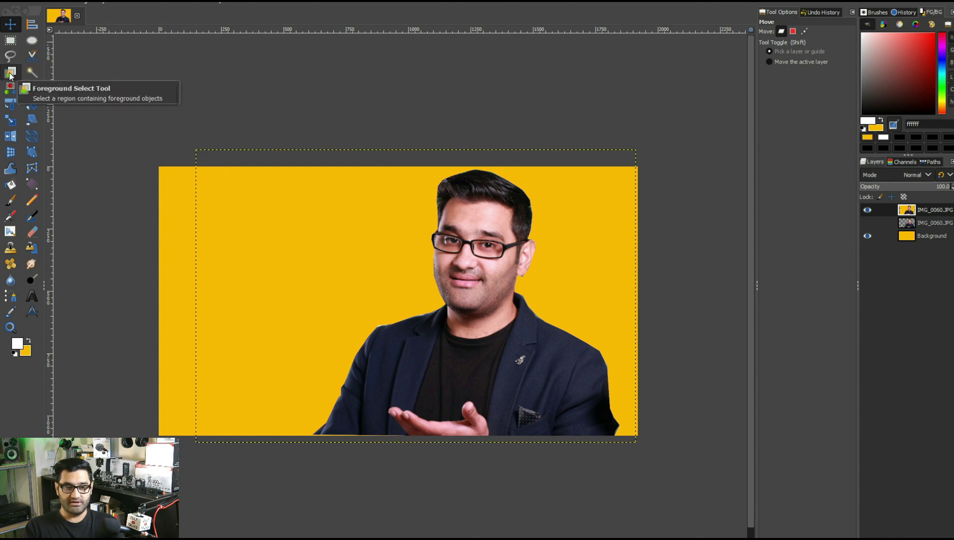
click(867, 211)
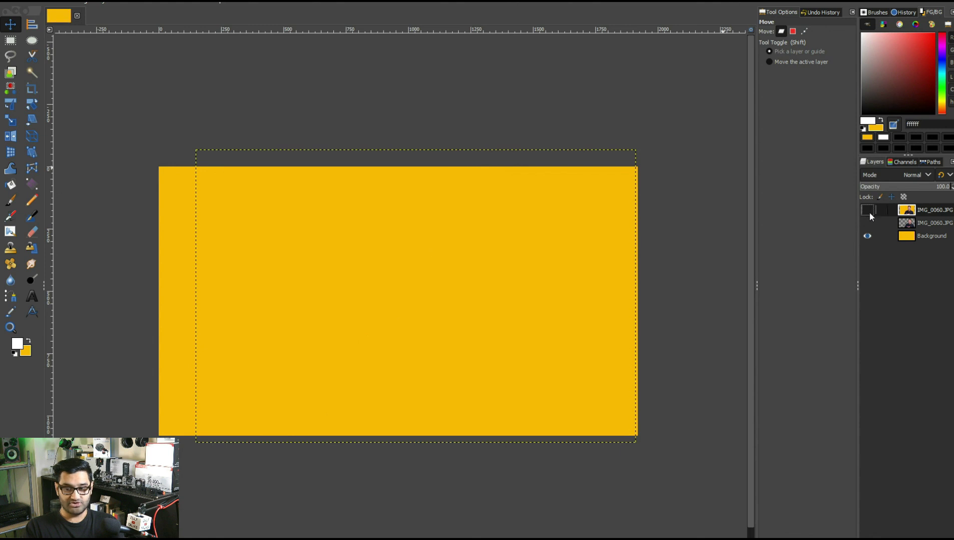
click(867, 223)
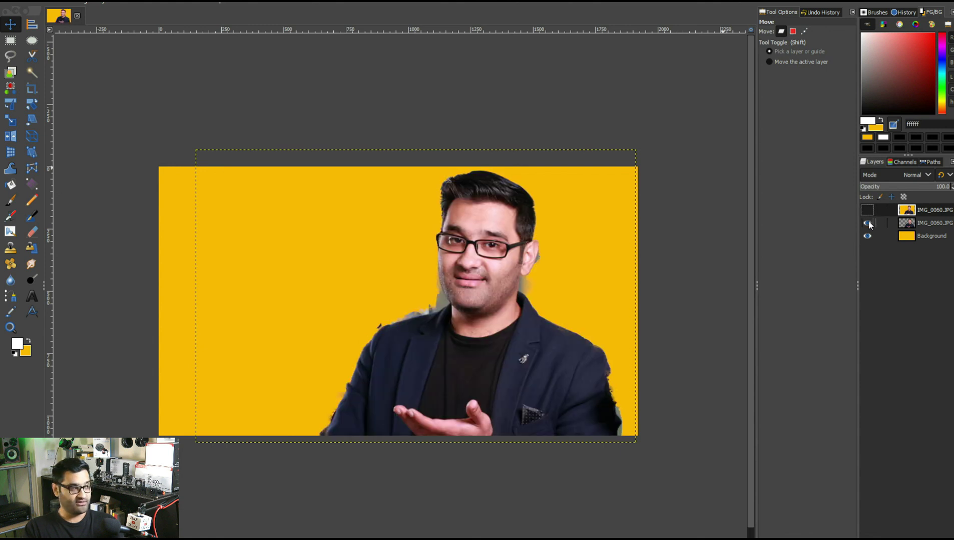
click(867, 223)
click(867, 210)
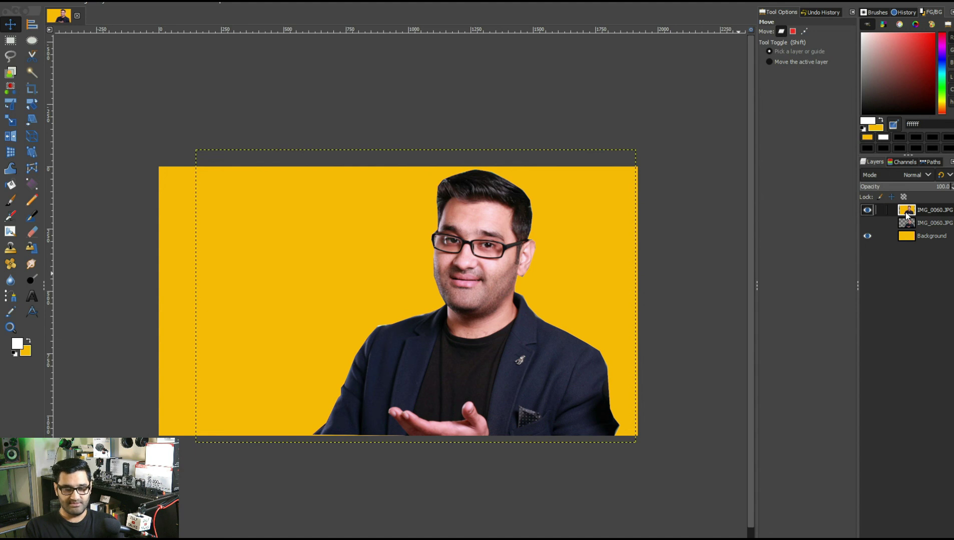
- Revert the image through the undo history to the Invert Selection state that follows Free Select
key(ctrl+z)
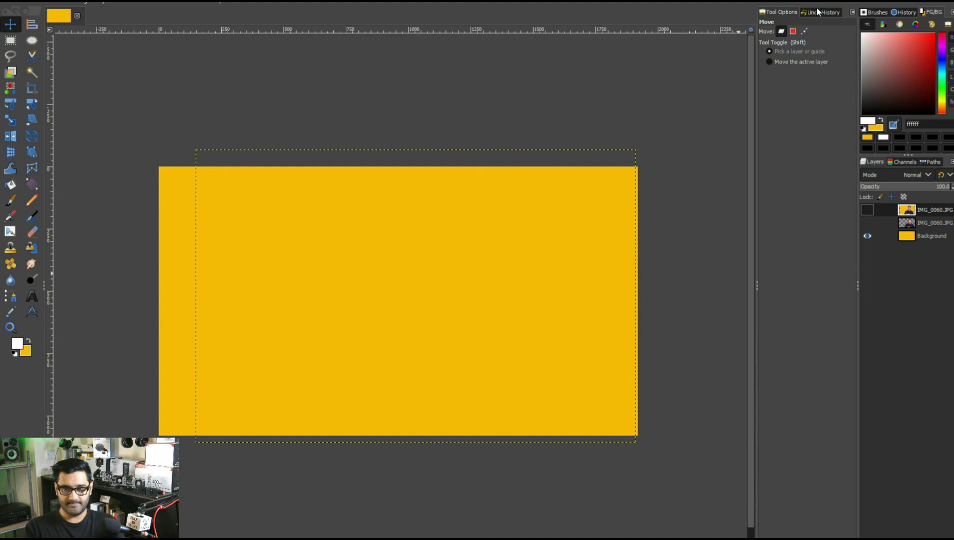
click(814, 15)
click(785, 46)
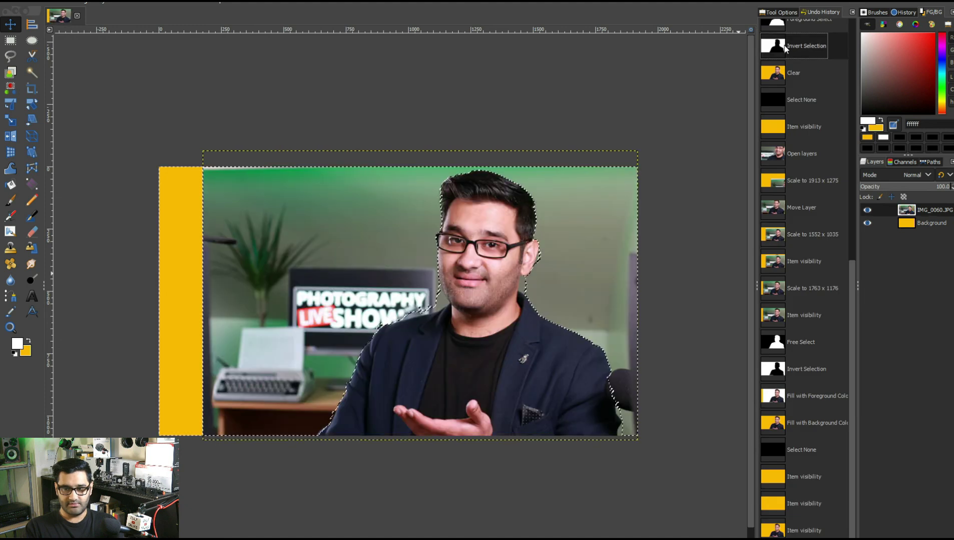
scroll(784, 120, up, 3)
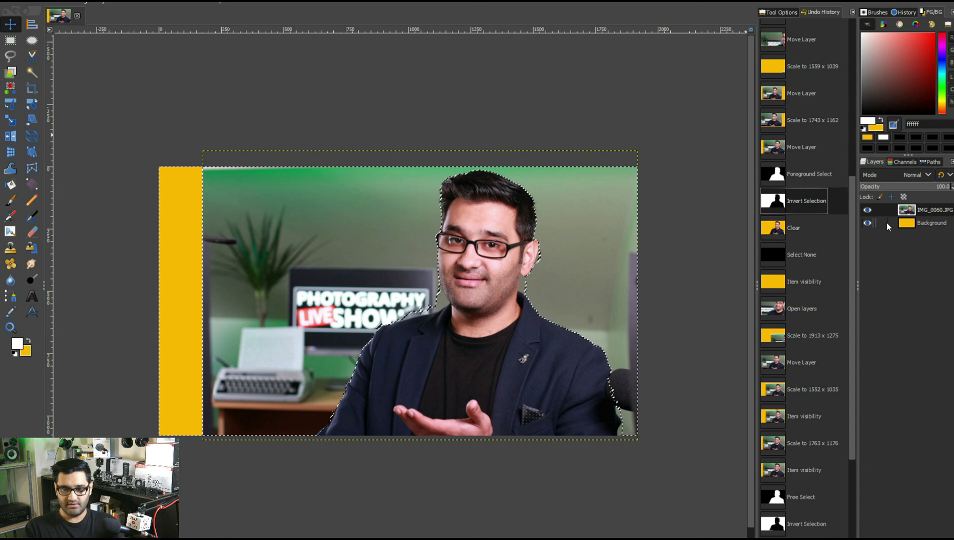
scroll(849, 366, down, 3)
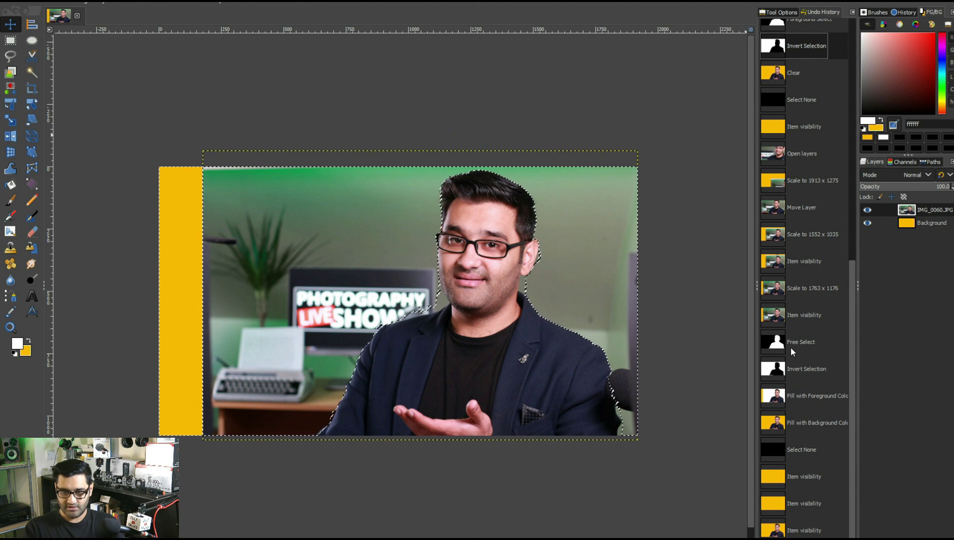
click(791, 366)
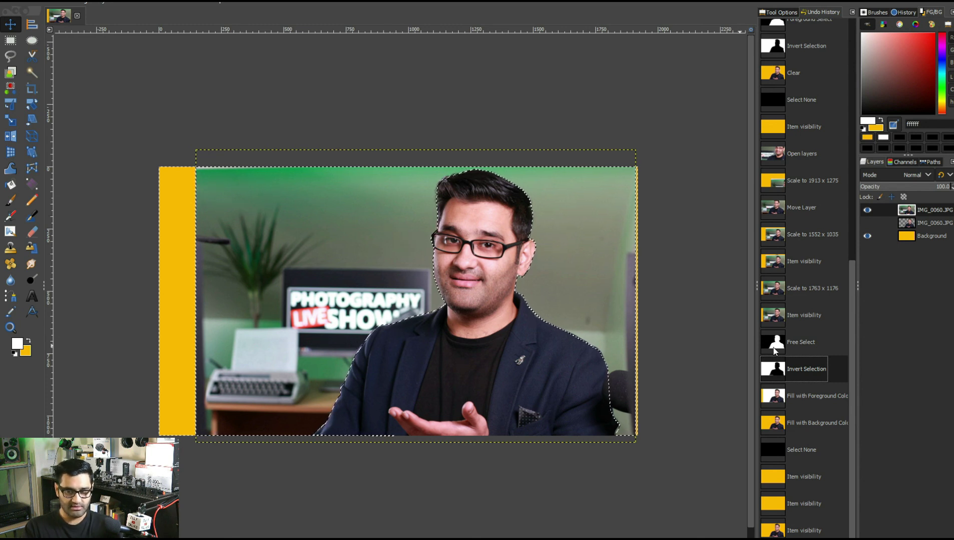
- Hide the yellow Background layer and clear the selected area around the man on the upper photo layer to transparency
click(923, 210)
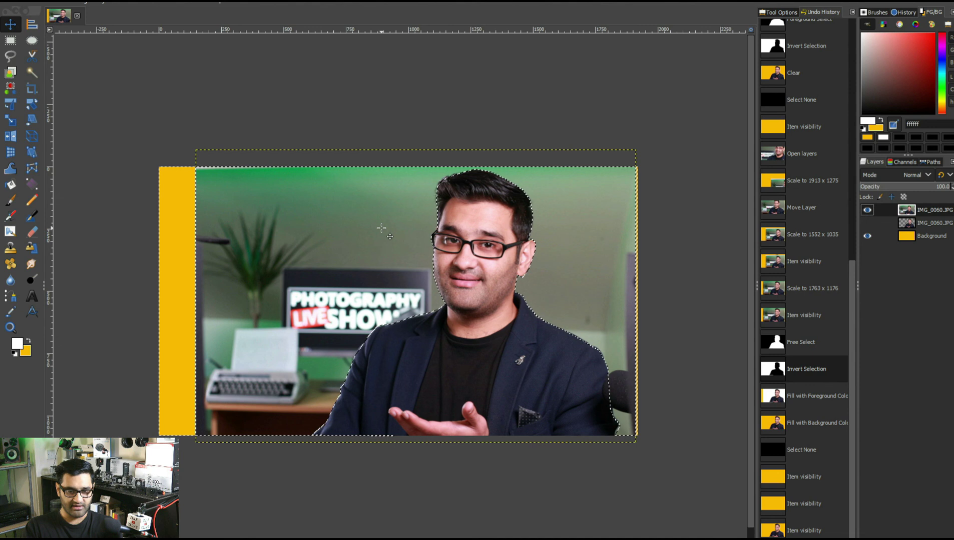
click(867, 236)
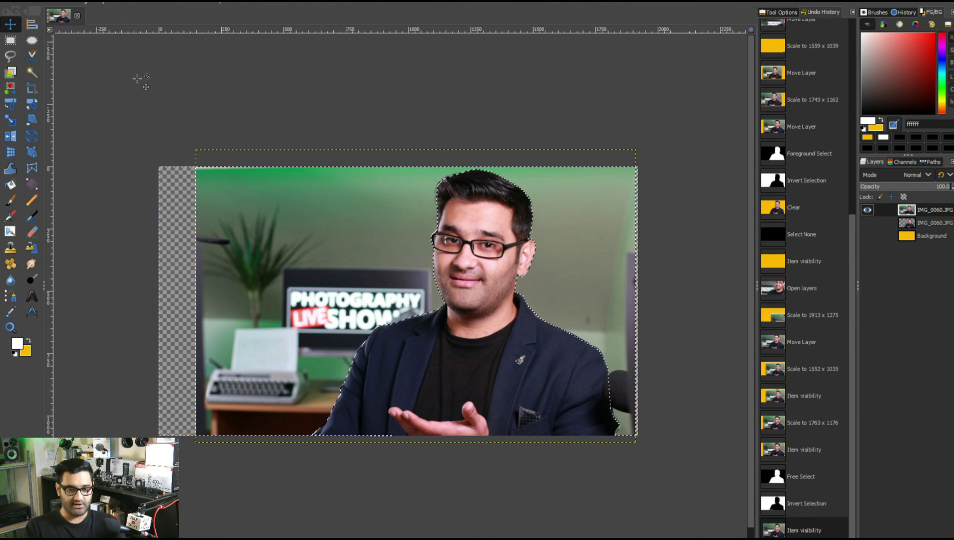
right_click(271, 224)
mouse_move(322, 306)
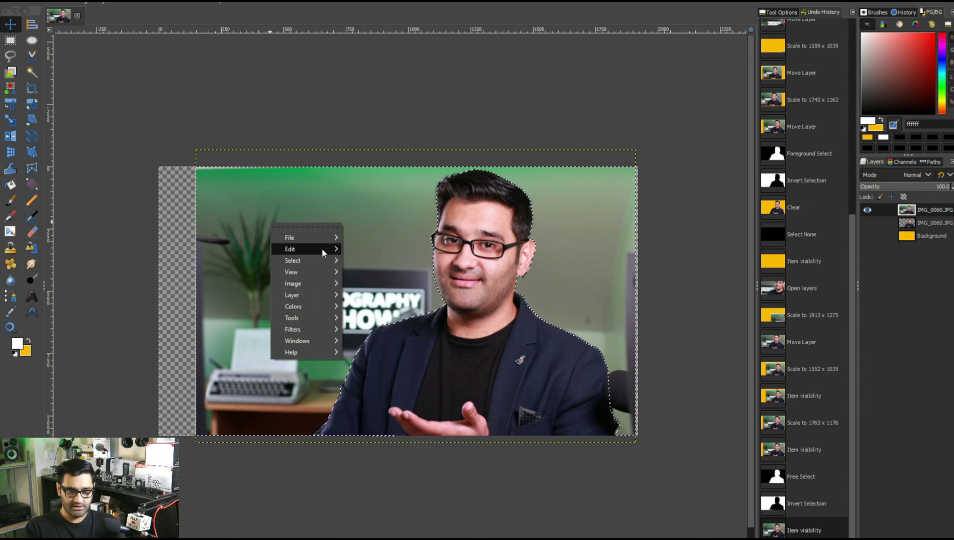
mouse_move(322, 249)
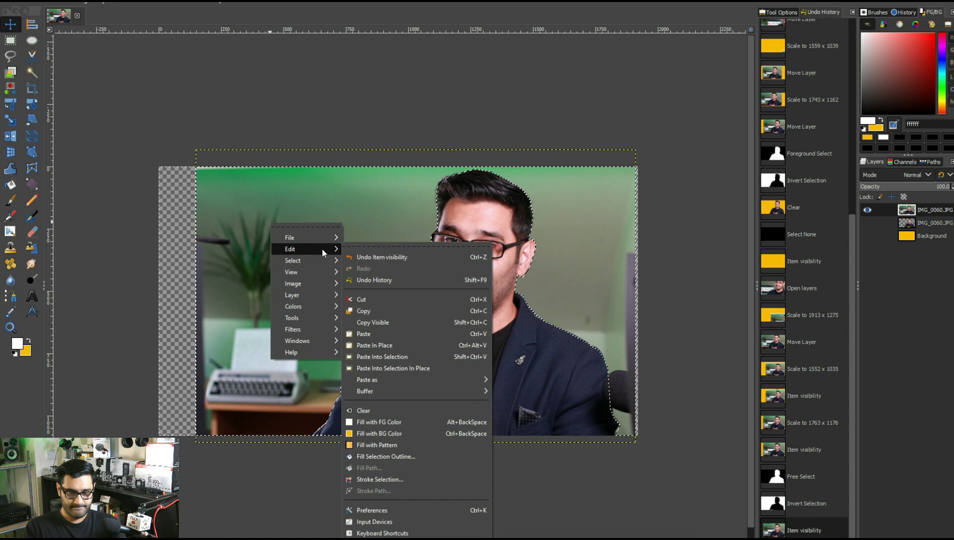
click(388, 412)
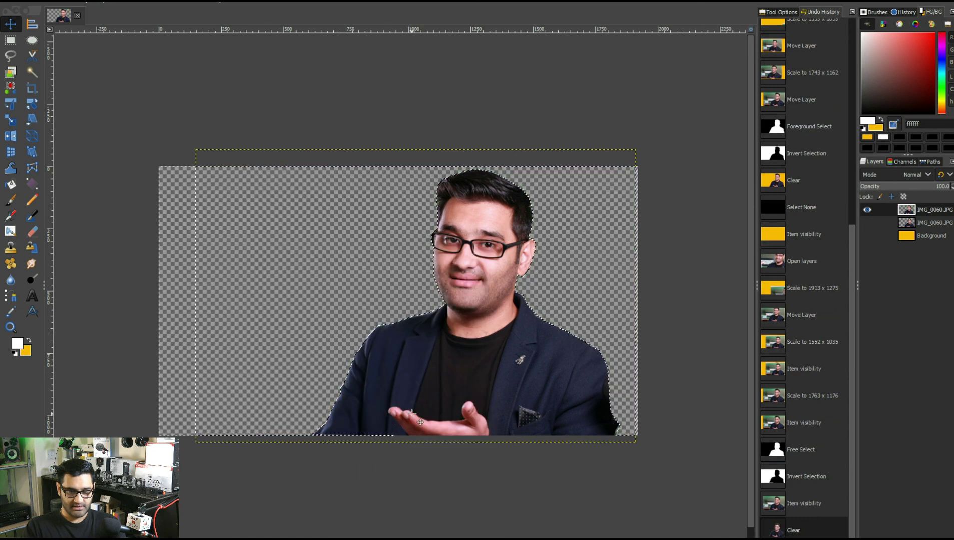